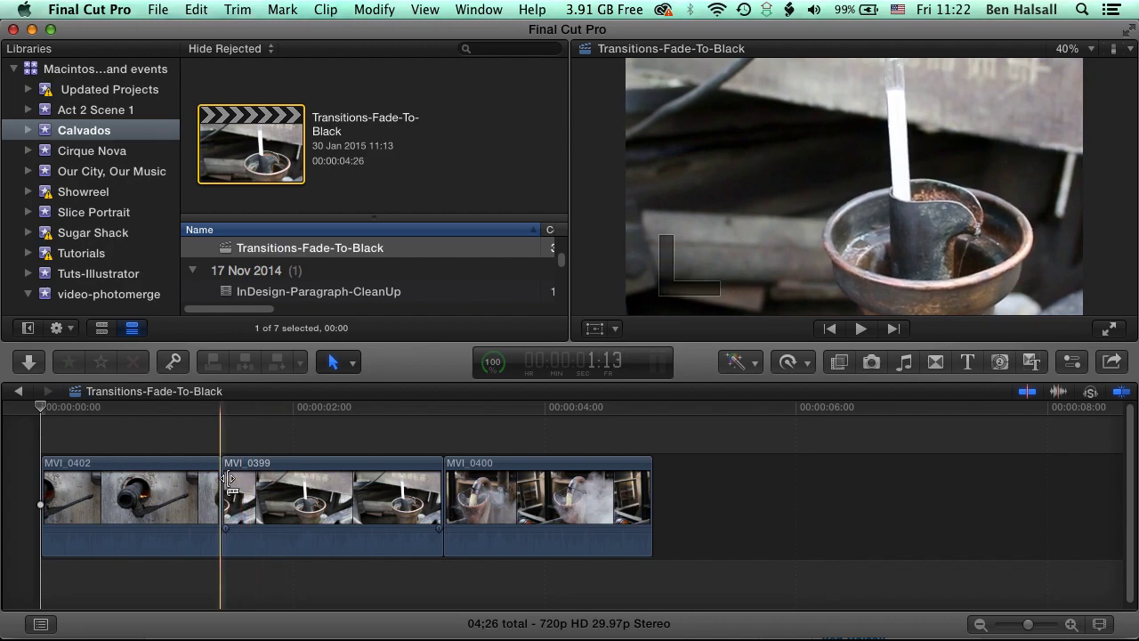
Mark a 03:05 range in the MVI_0400 clip in the browser
left_click_drag(228, 476, 231, 509)
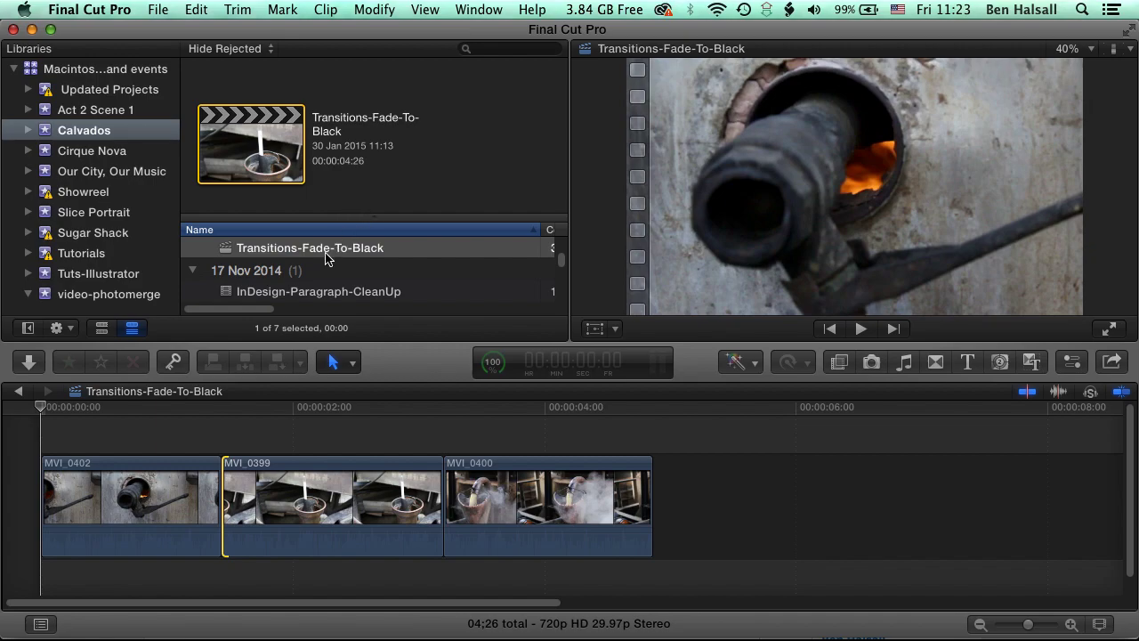
scroll(326, 258, "down", 5)
left_click(242, 252)
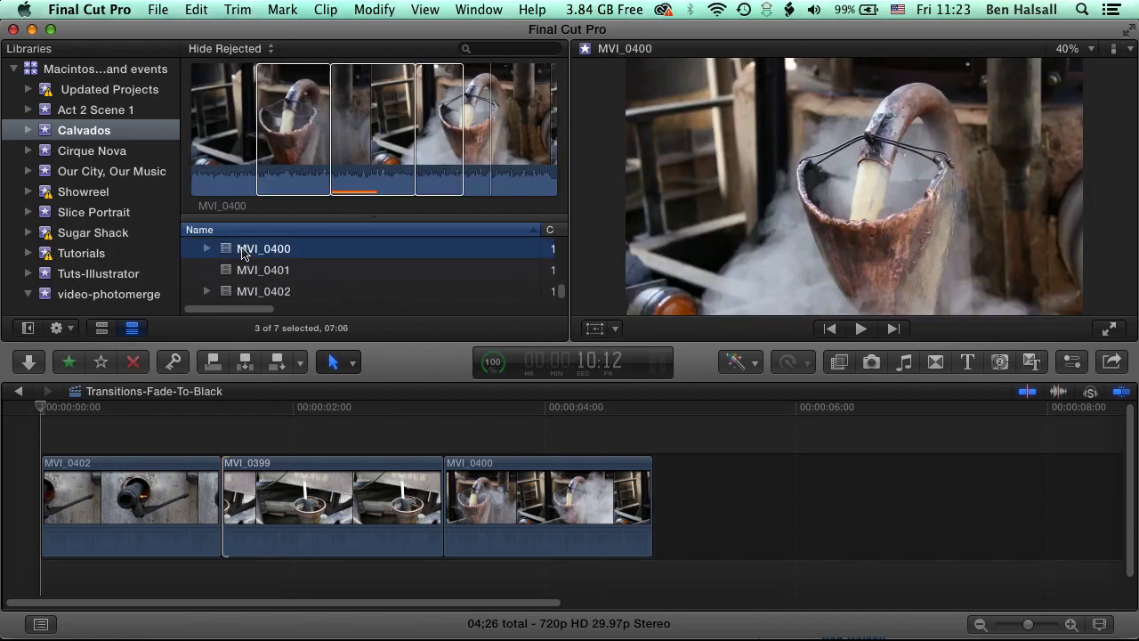
left_click(316, 142)
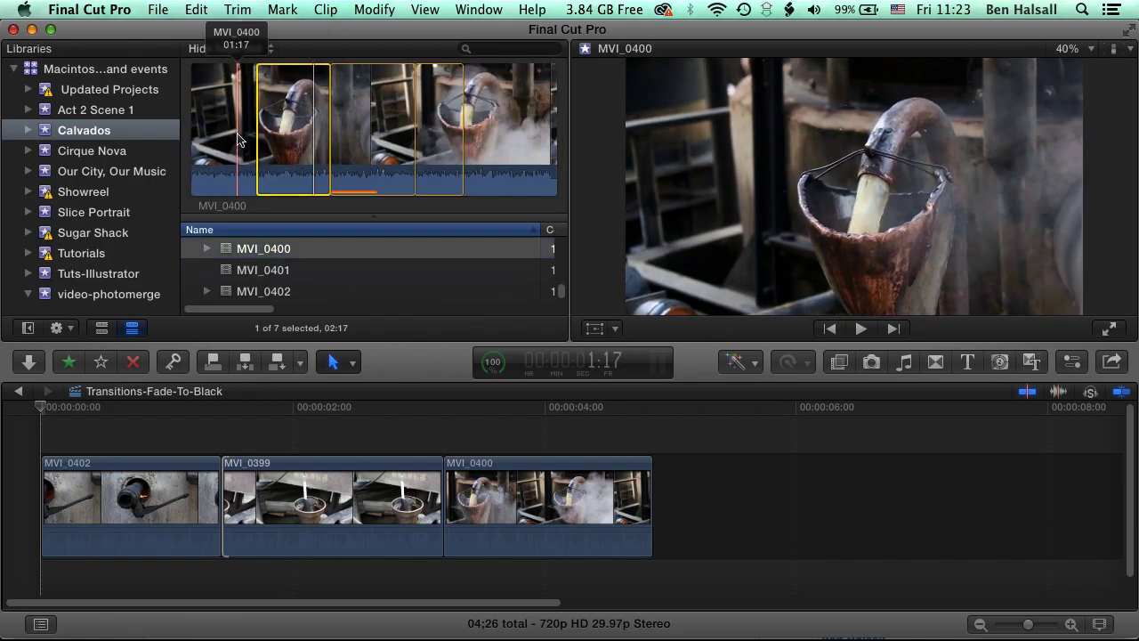
left_click_drag(233, 138, 313, 138)
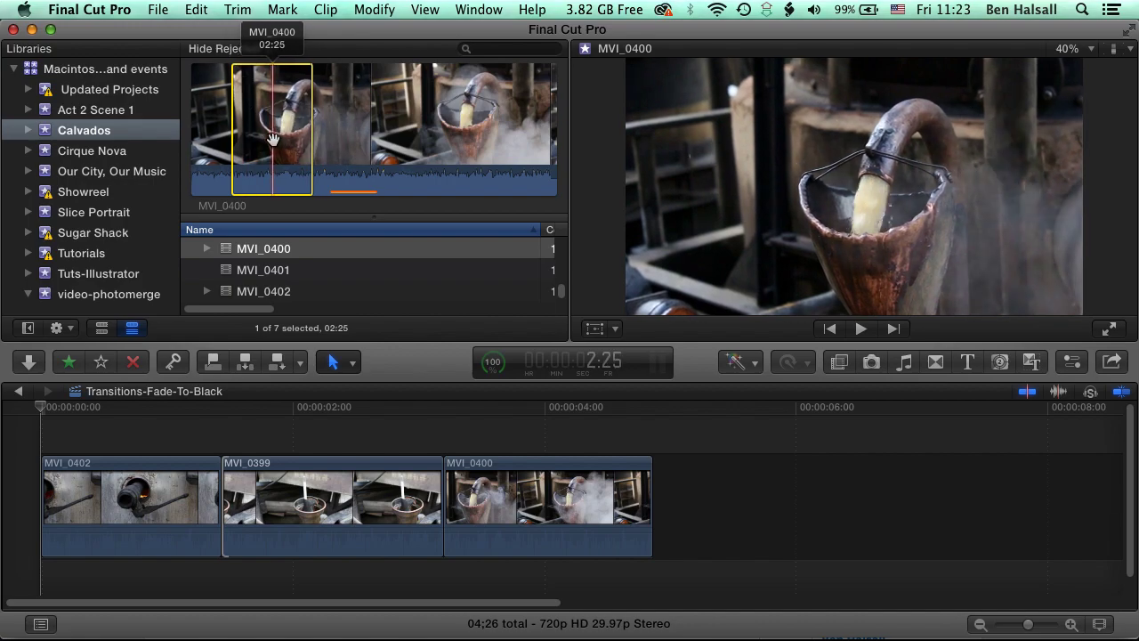
left_click_drag(193, 138, 282, 138)
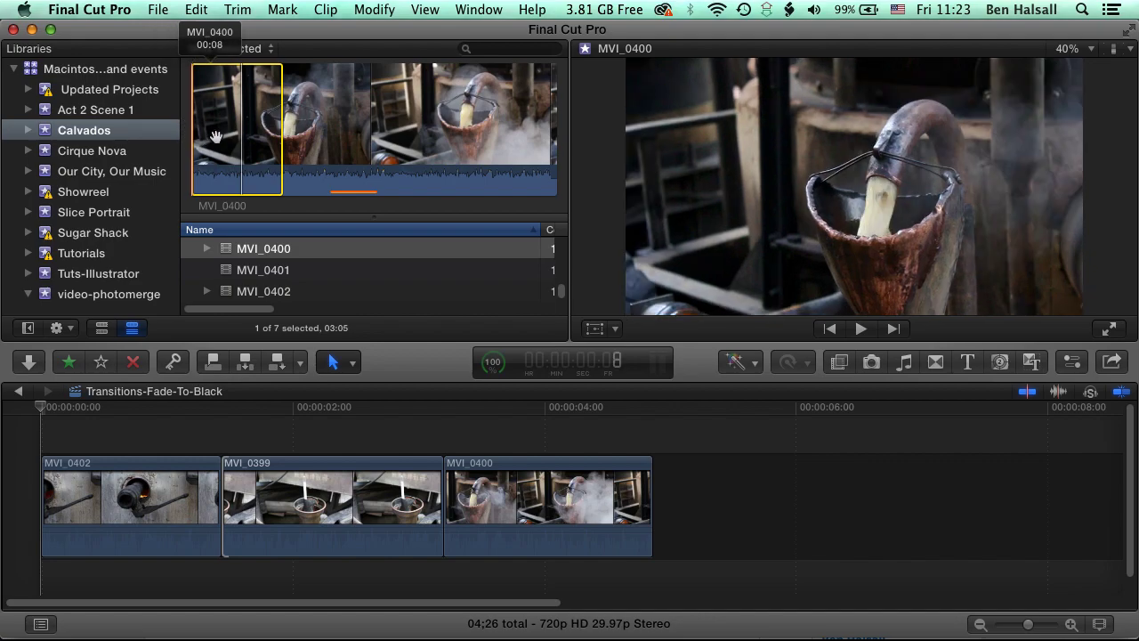
Append the marked MVI_0400 range to the timeline end and select that new clip
left_click_drag(220, 134, 695, 498)
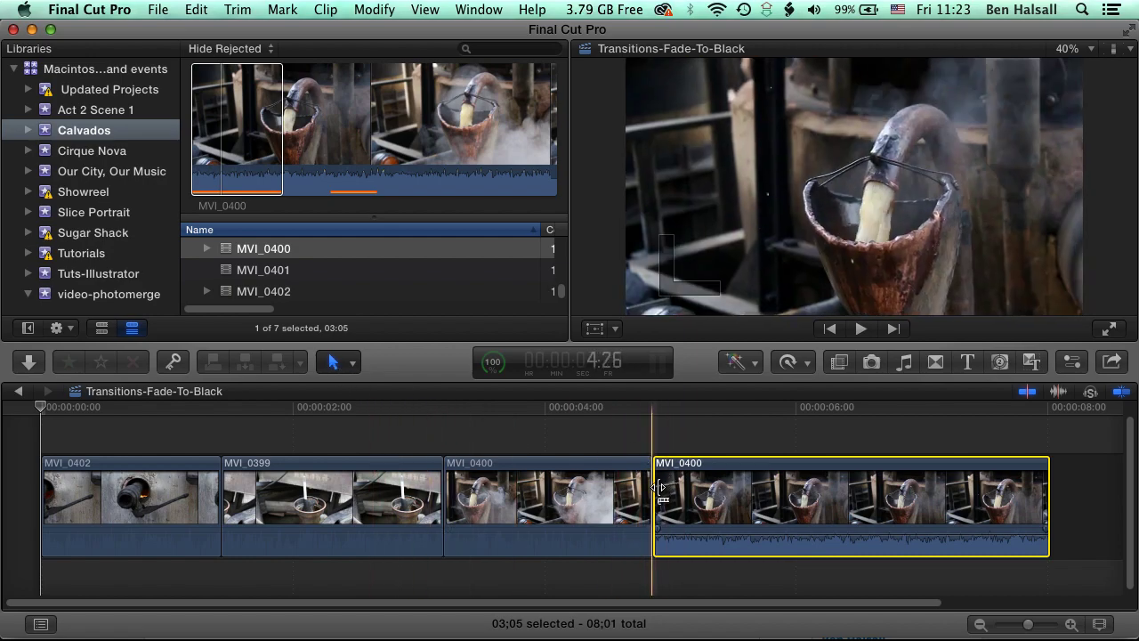
mouse_move(654, 490)
left_mouse_down()
mouse_move(630, 490)
mouse_move(659, 490)
mouse_move(646, 485)
left_mouse_up()
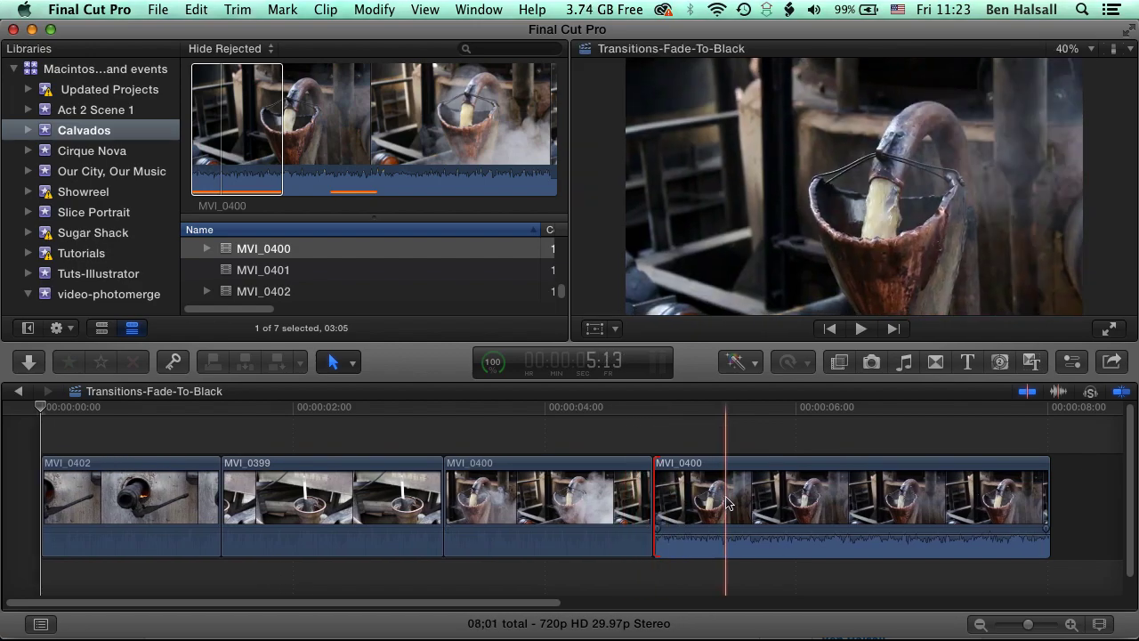
left_click(726, 503)
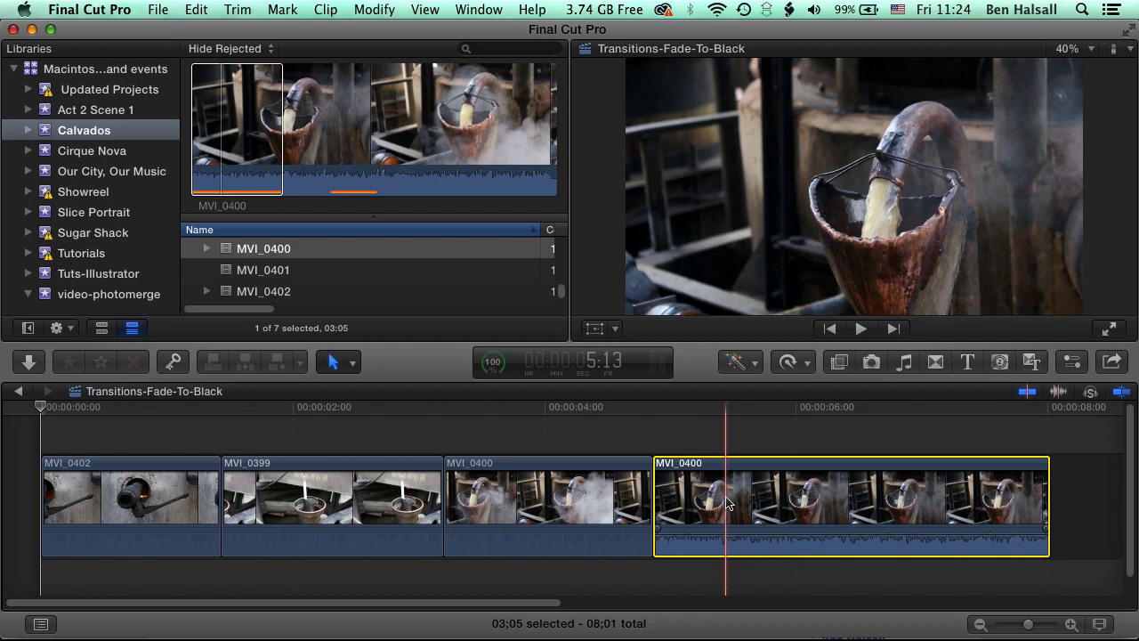
Delete the appended MVI_0400 copy and list the Dissolves category in the Transitions browser
key("BackSpace")
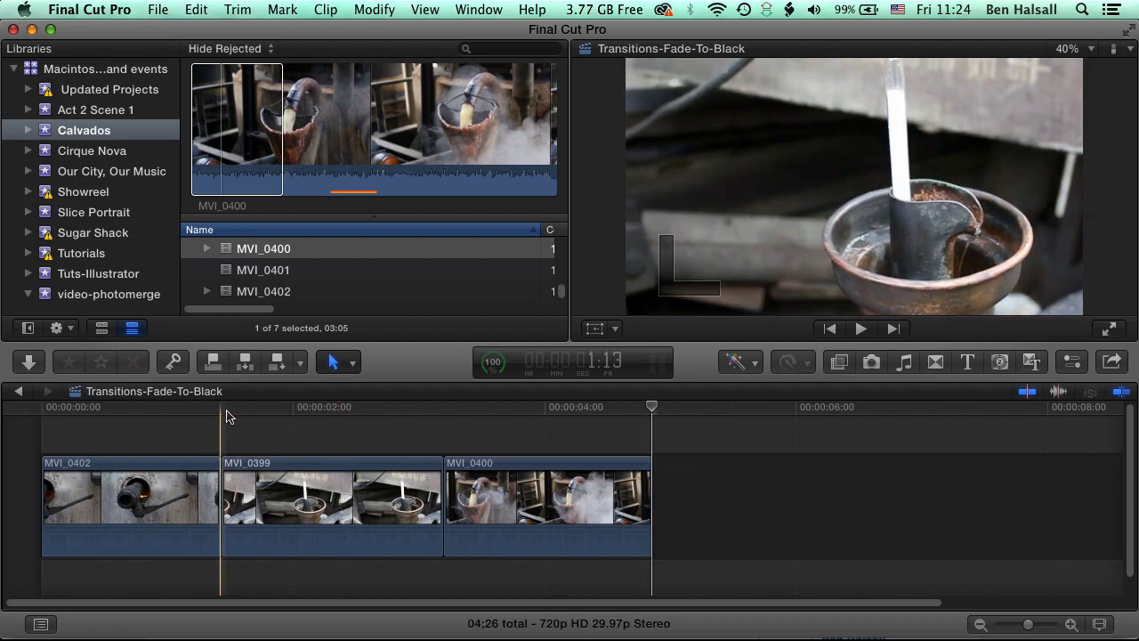
left_click(221, 408)
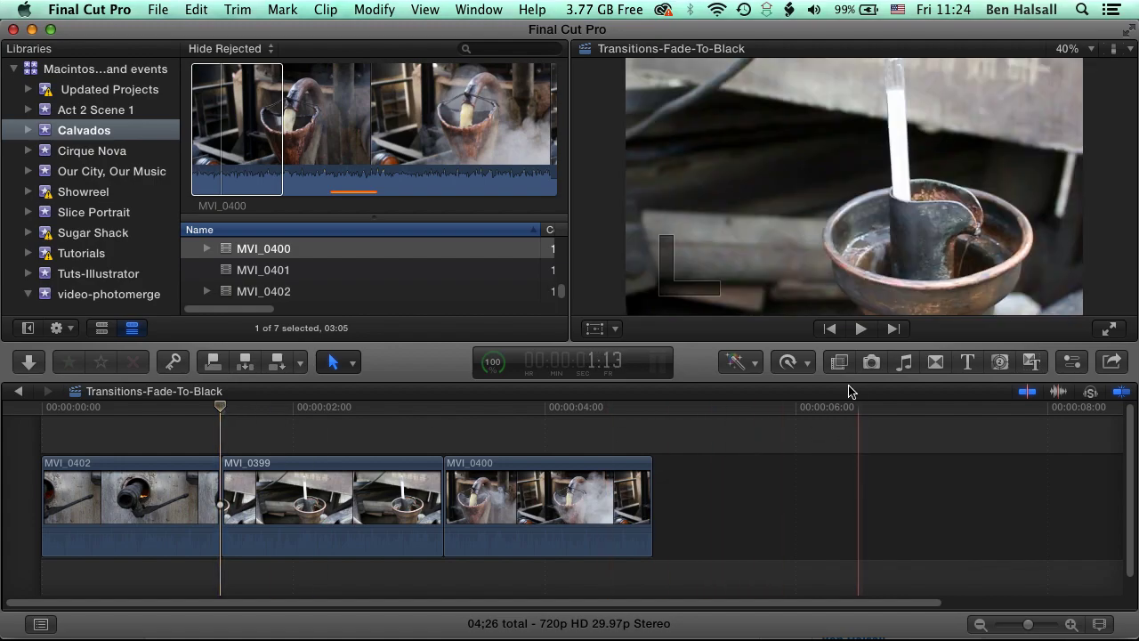
left_click(935, 362)
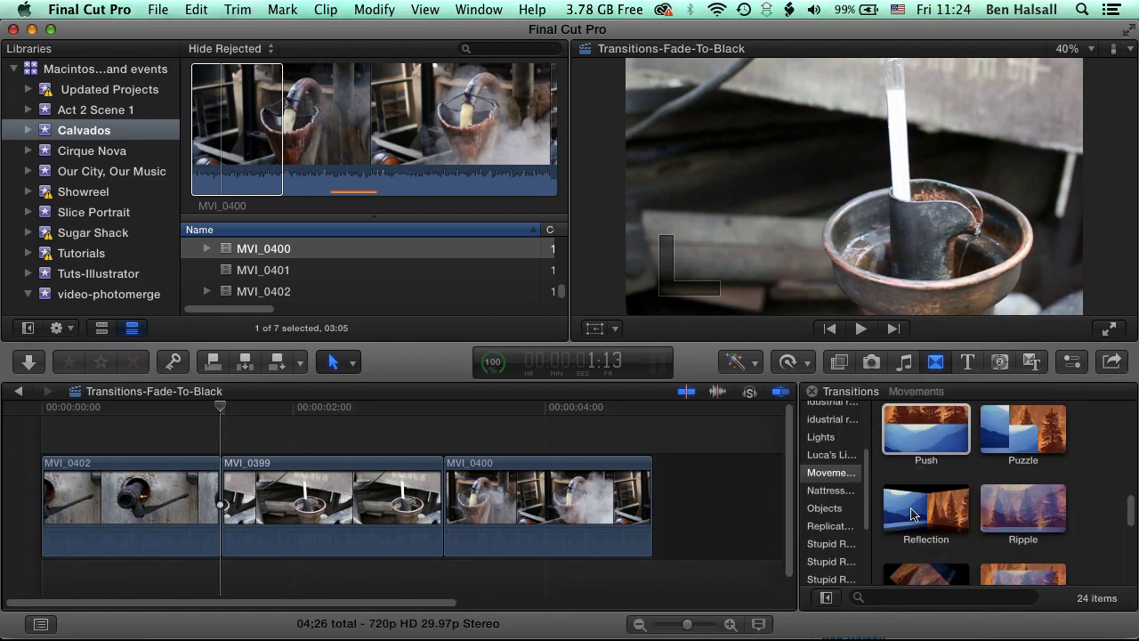
scroll(911, 514, "down", 2)
scroll(911, 513, "up", 2)
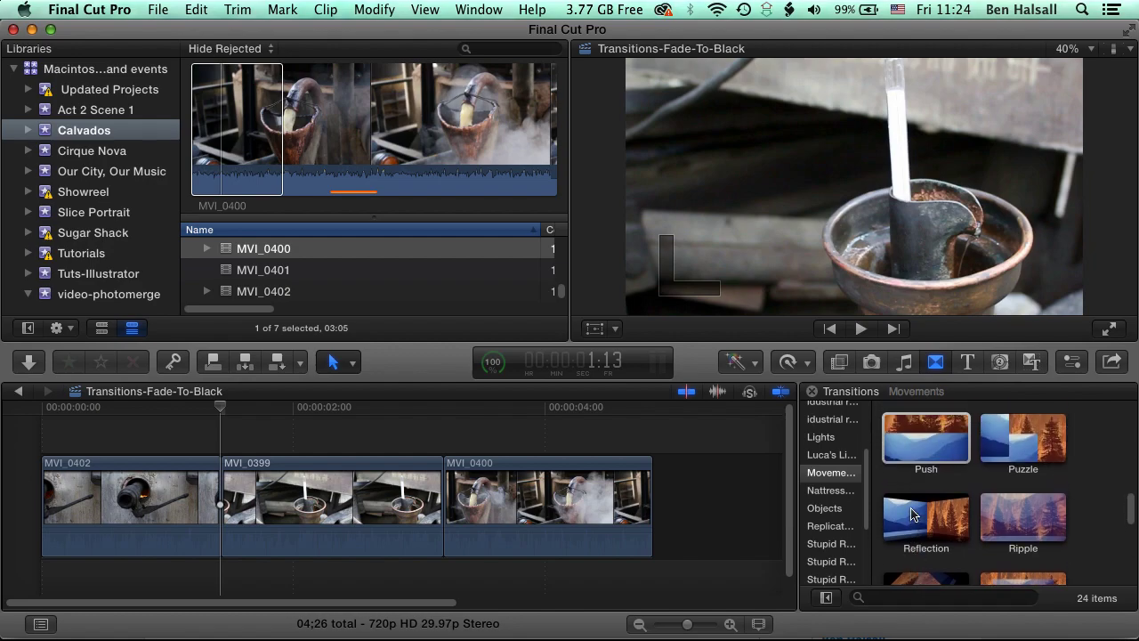
scroll(926, 513, "up", 10)
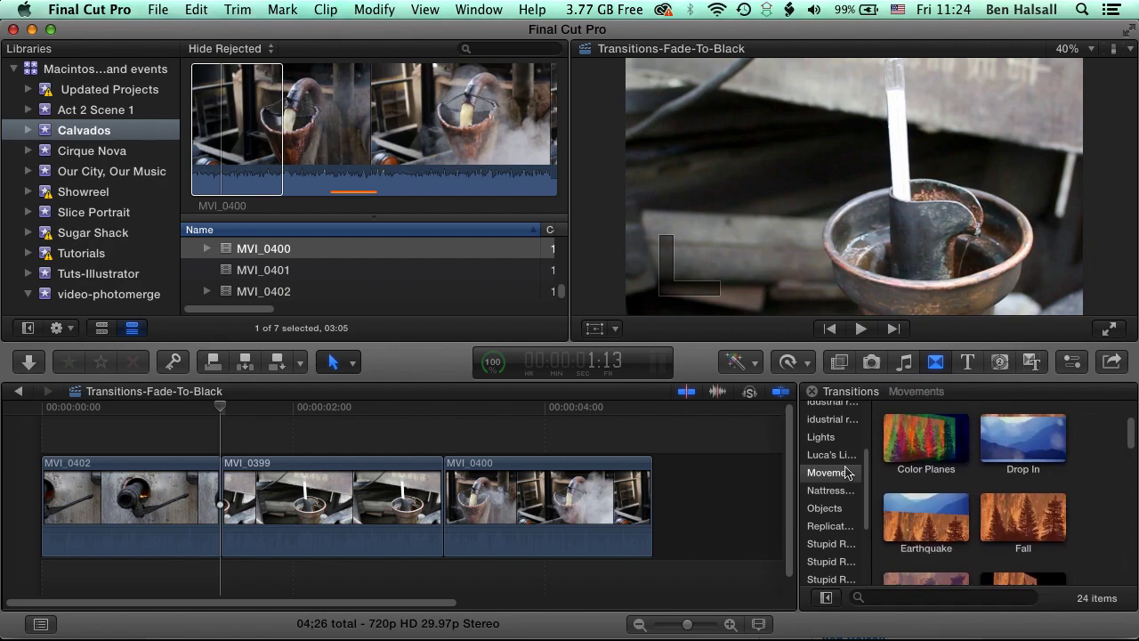
left_click_drag(870, 511, 867, 445)
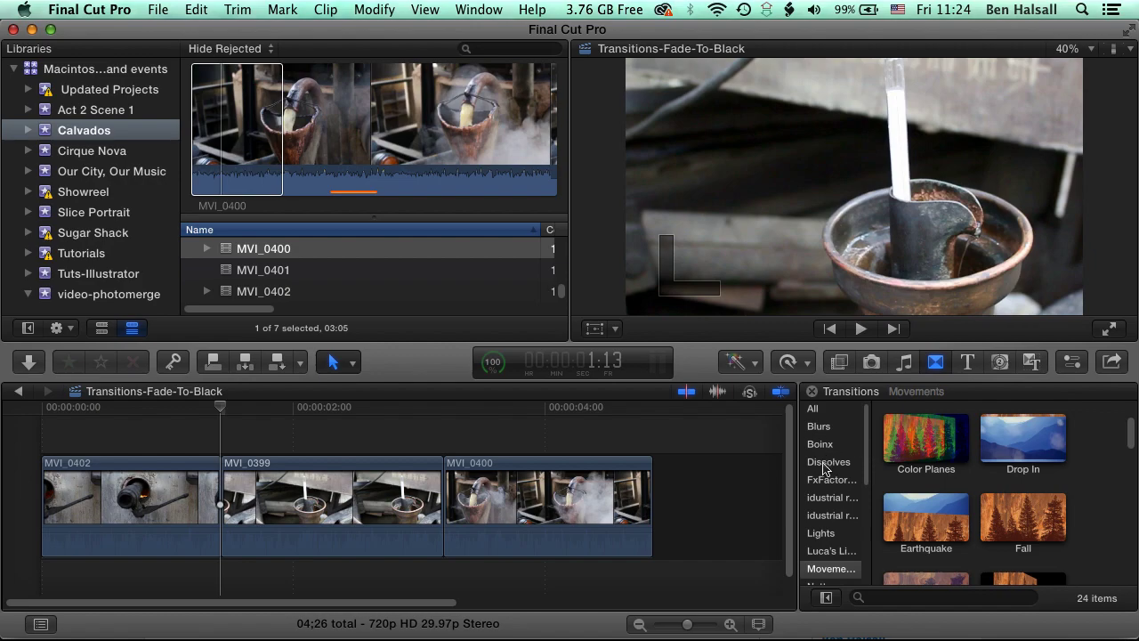
left_click(829, 462)
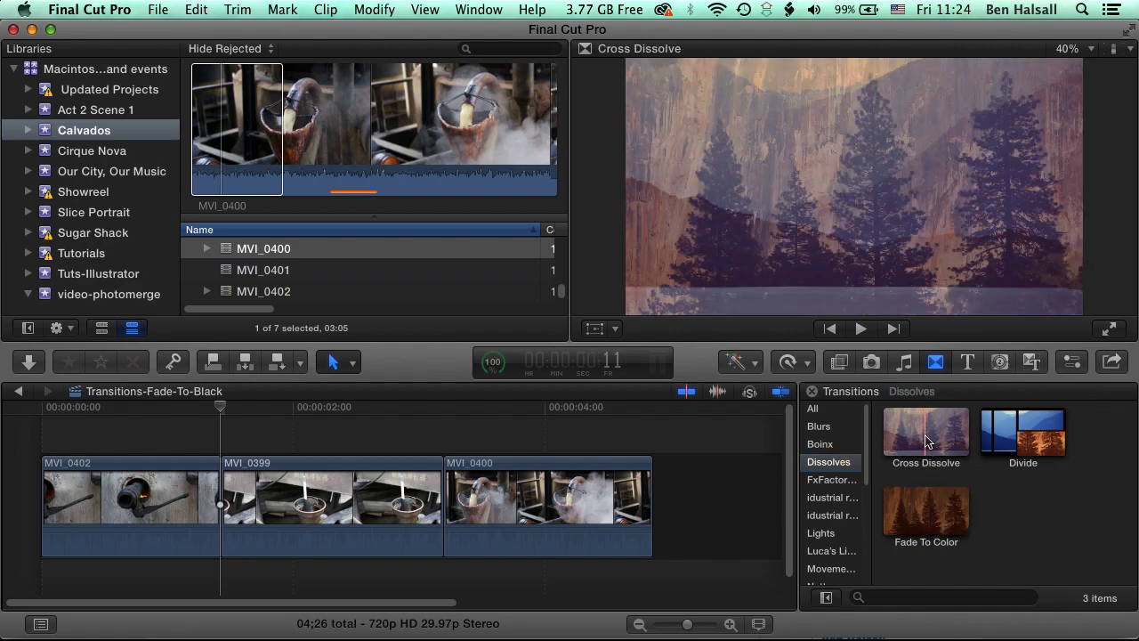
Place a Cross Dissolve on the MVI_0402–MVI_0399 edit and play it back to preview
left_click(926, 439)
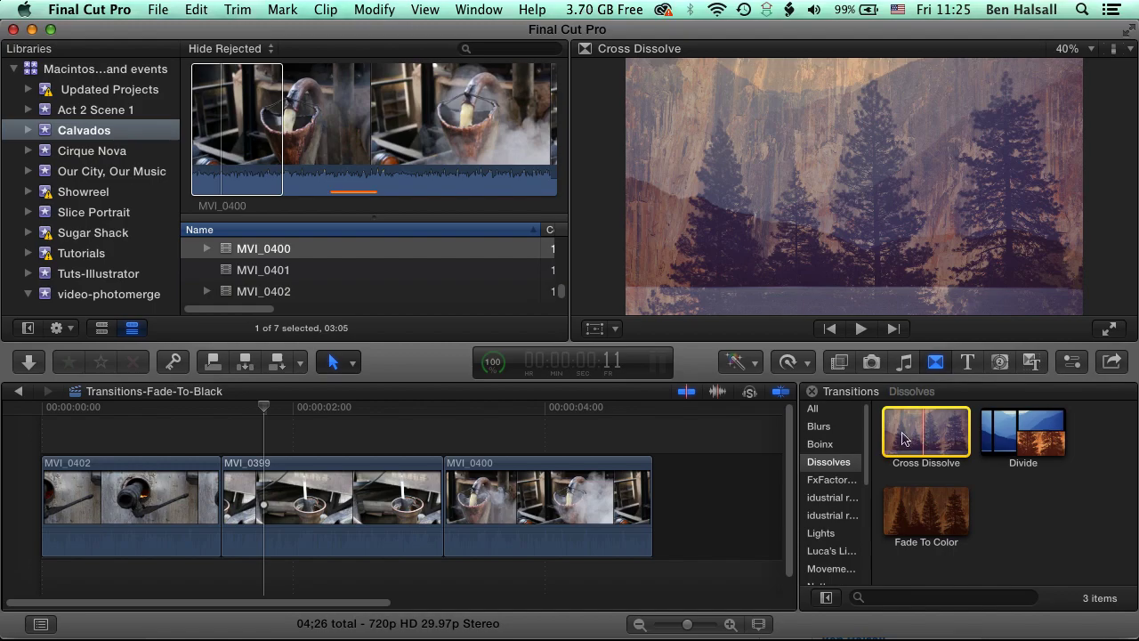
left_click_drag(903, 438, 191, 499)
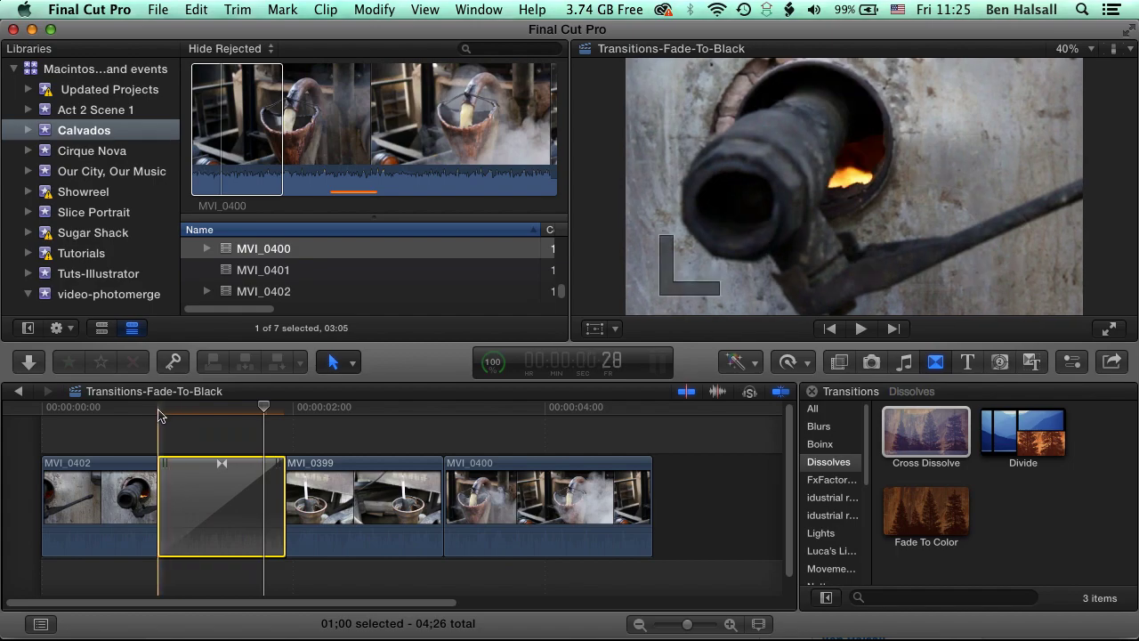
left_click(133, 411)
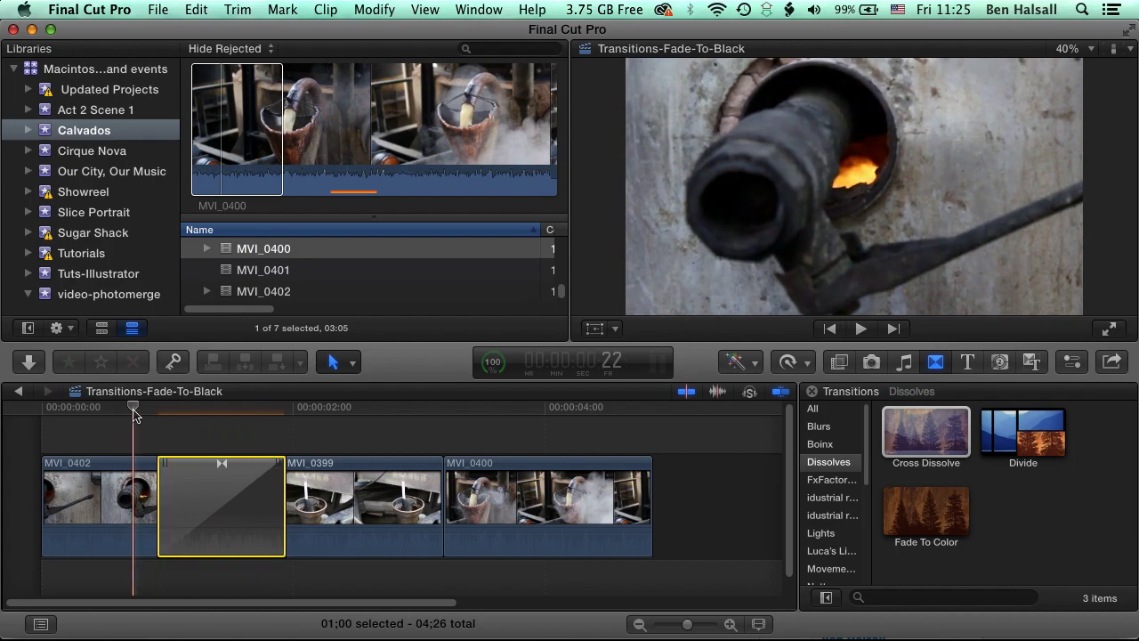
key("space")
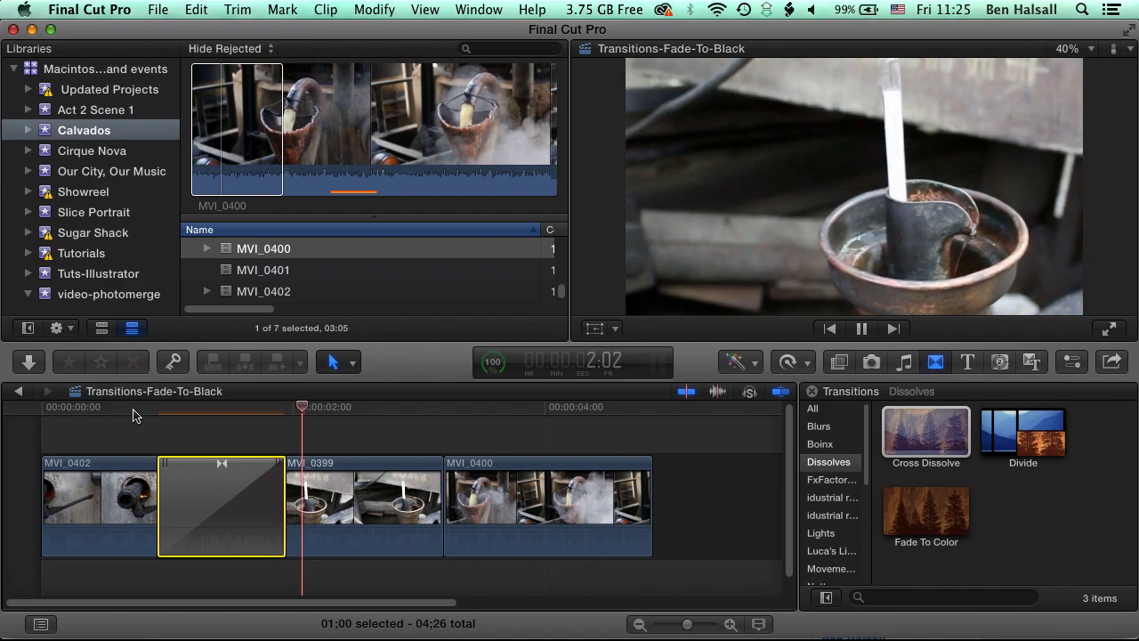
key("space")
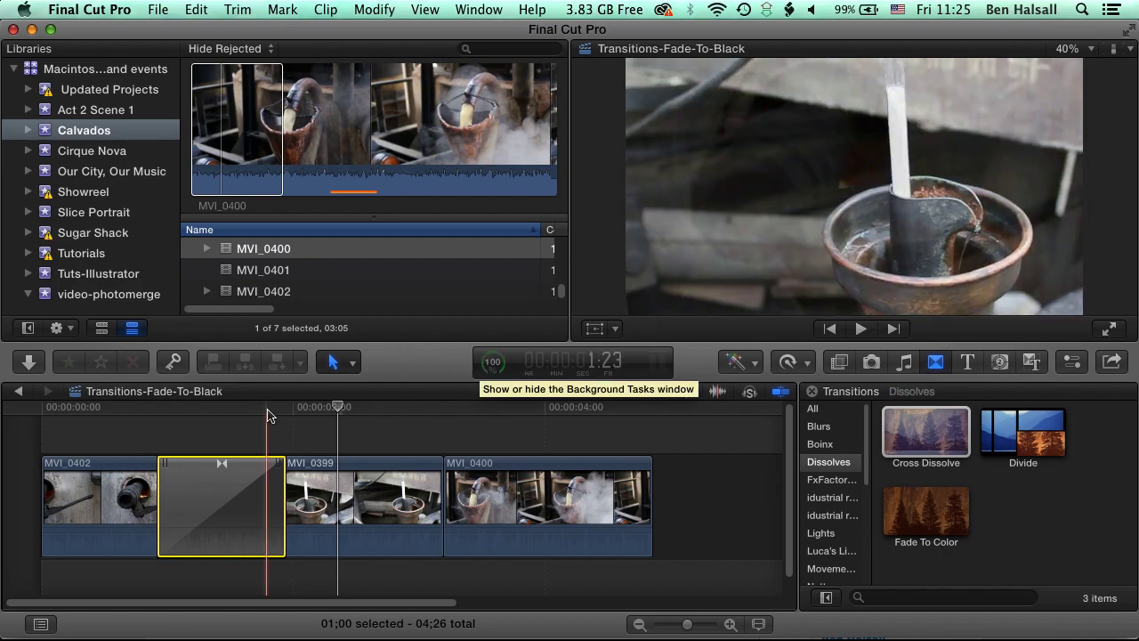
key("Left")
key("Left")
key("Left")
key("Left")
key("Left")
key("Left")
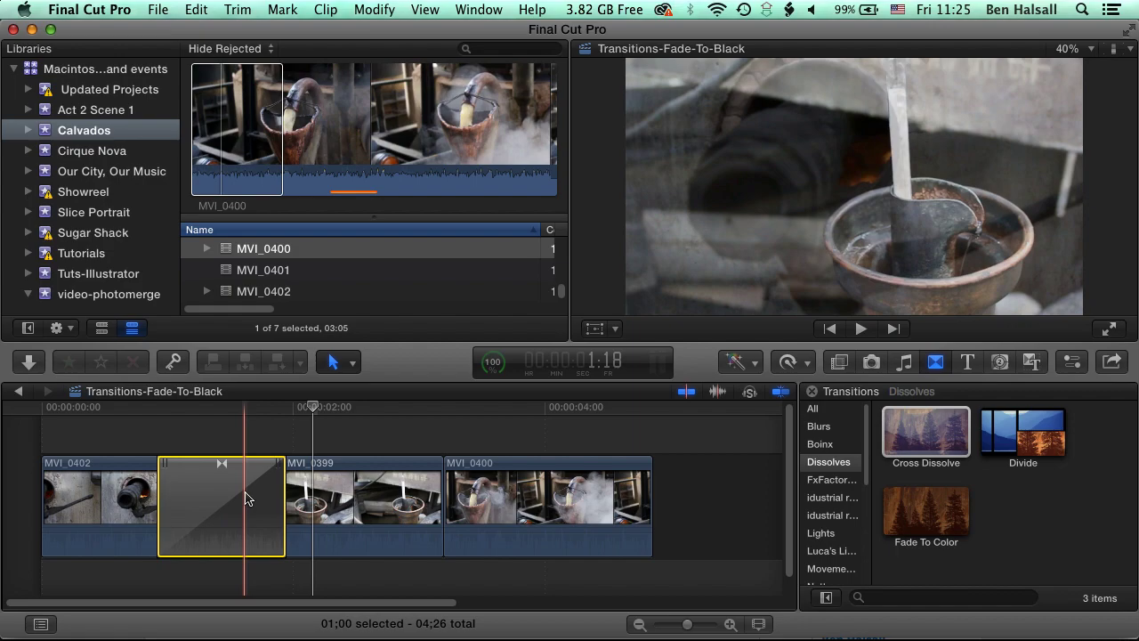
Show the Inspector, leave Fade In Type at S-curve, then delete the Cross Dissolve
left_click(478, 10)
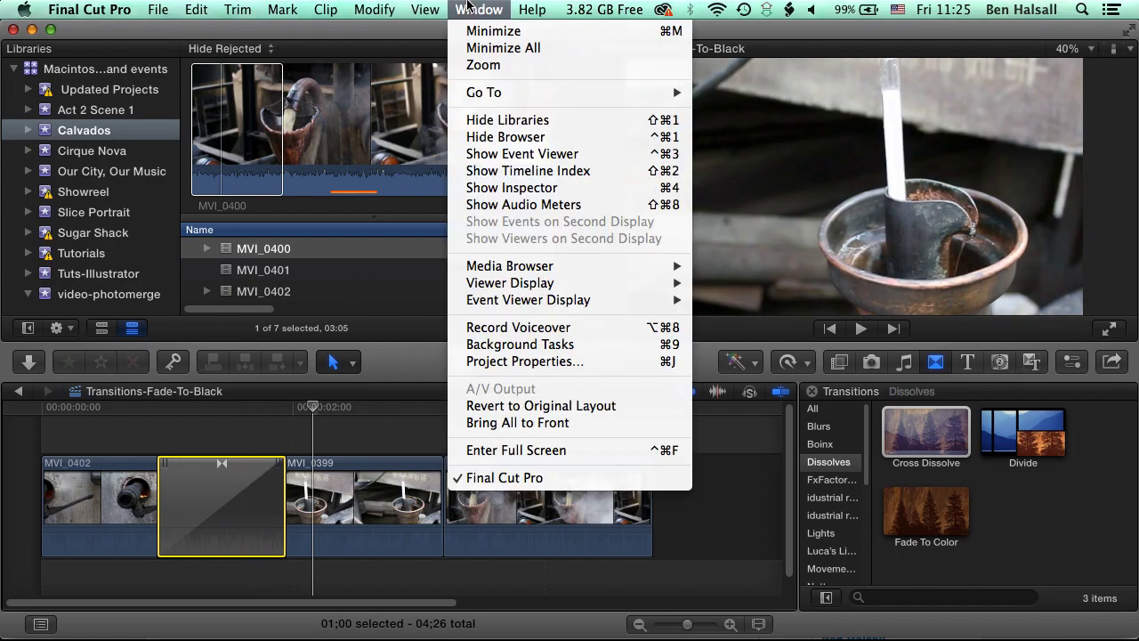
left_click(523, 187)
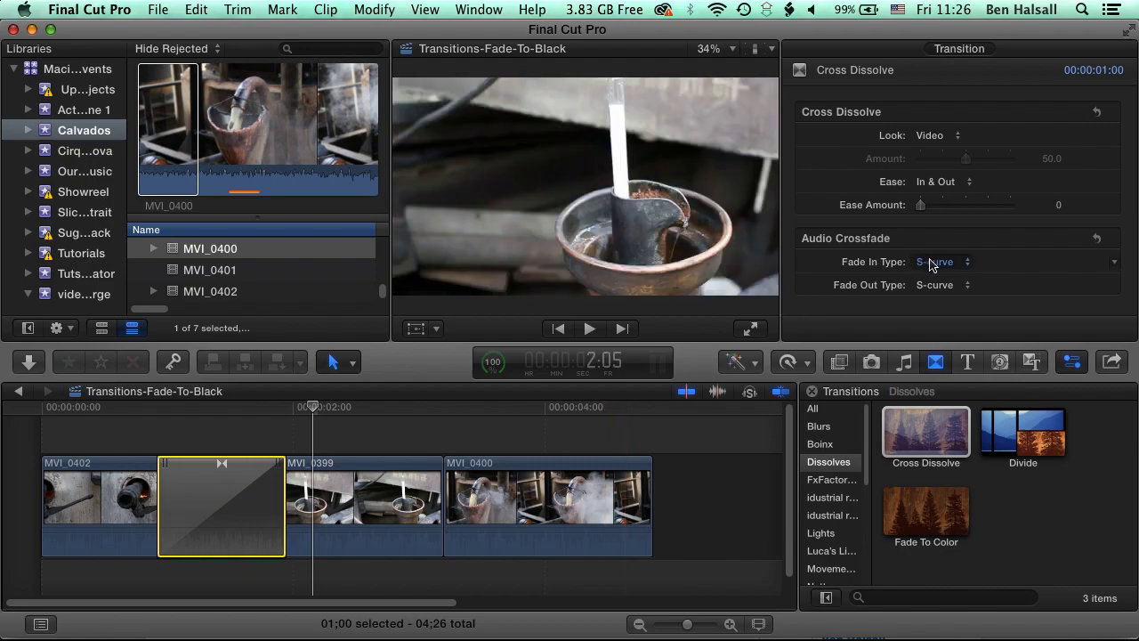
left_click(932, 262)
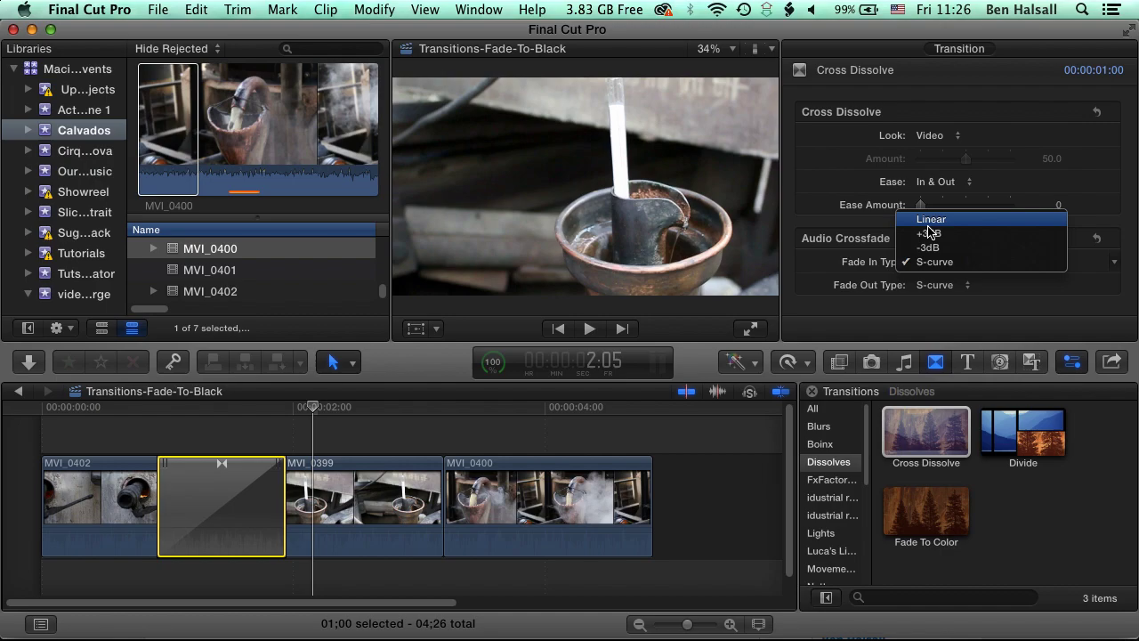
left_click(817, 289)
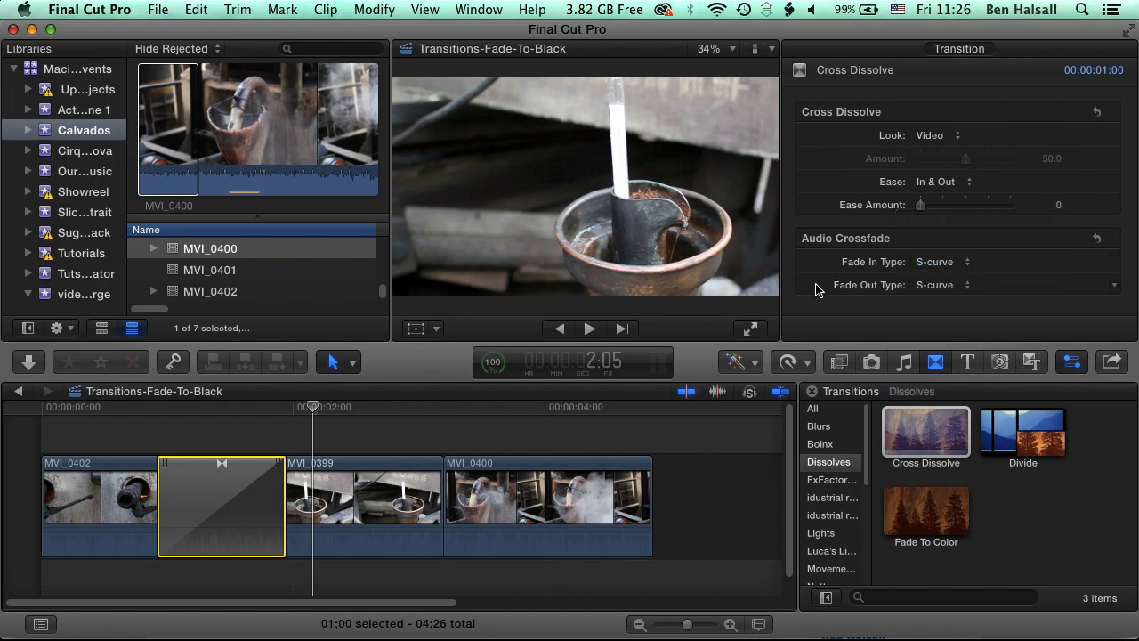
left_click(218, 447)
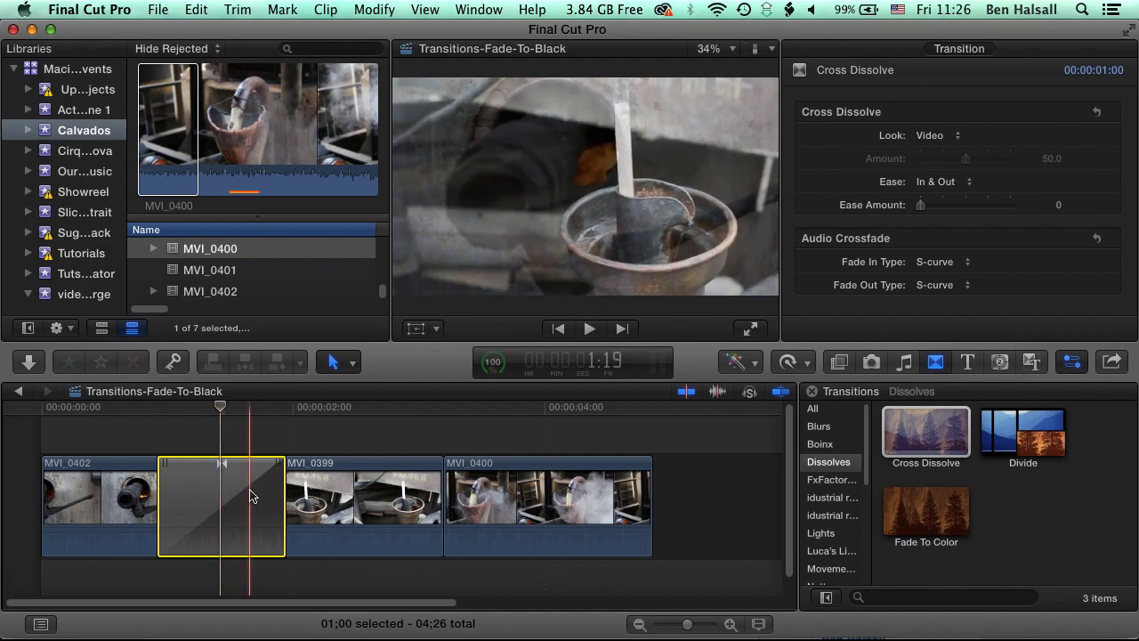
key("Delete")
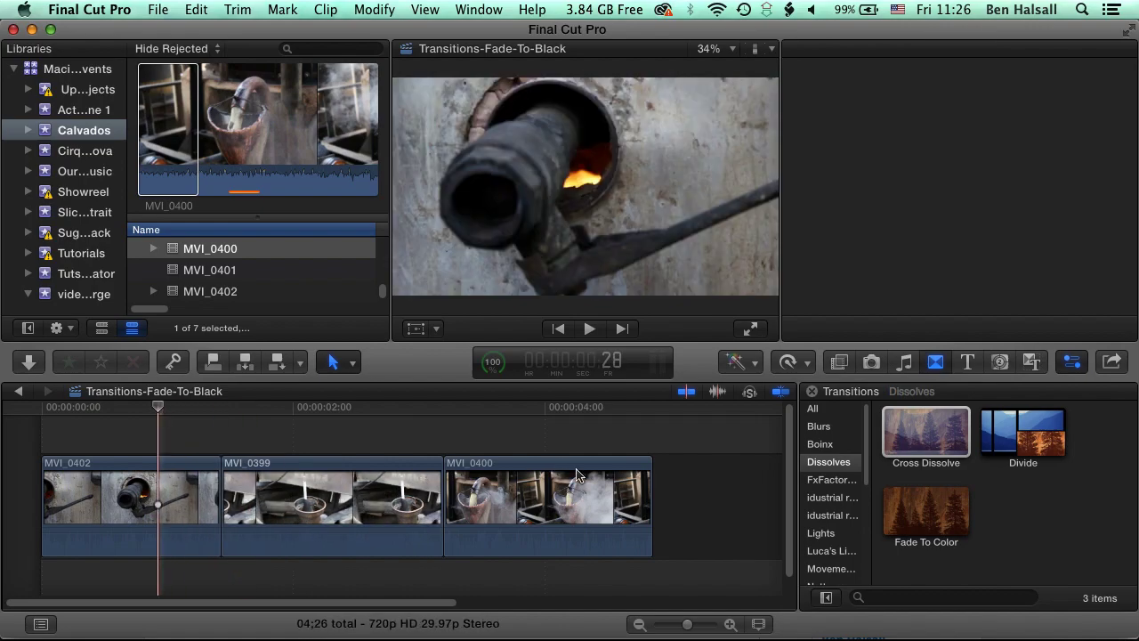
Place an Inset Wipe from the Wipes category on the MVI_0402–MVI_0399 edit
scroll(832, 494, "down", 3)
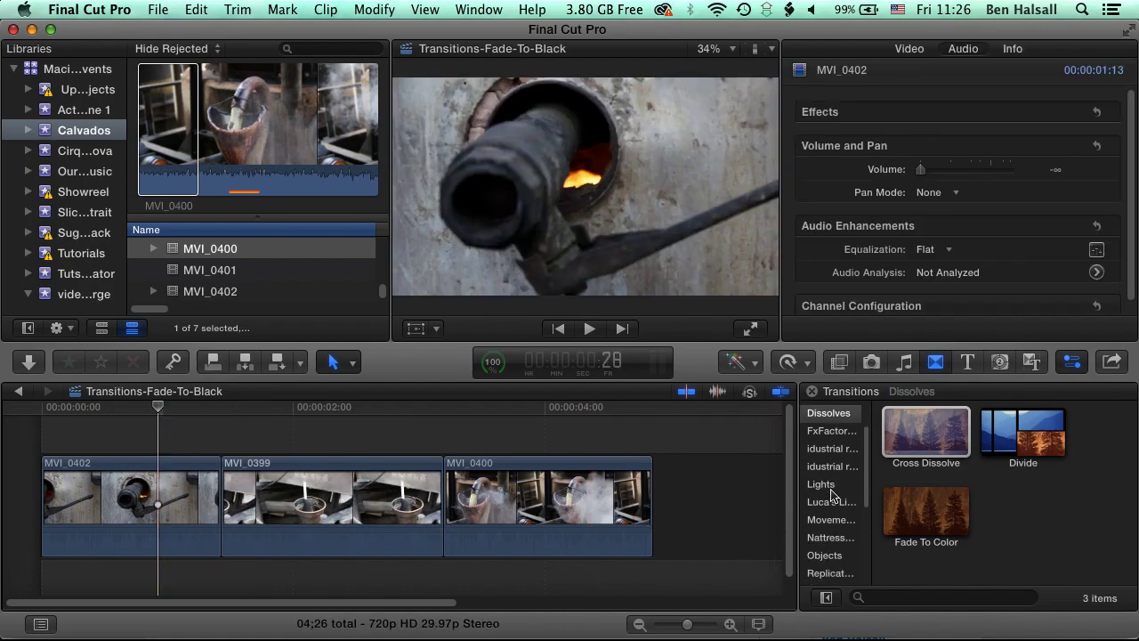
scroll(832, 498, "down", 5)
left_click(821, 550)
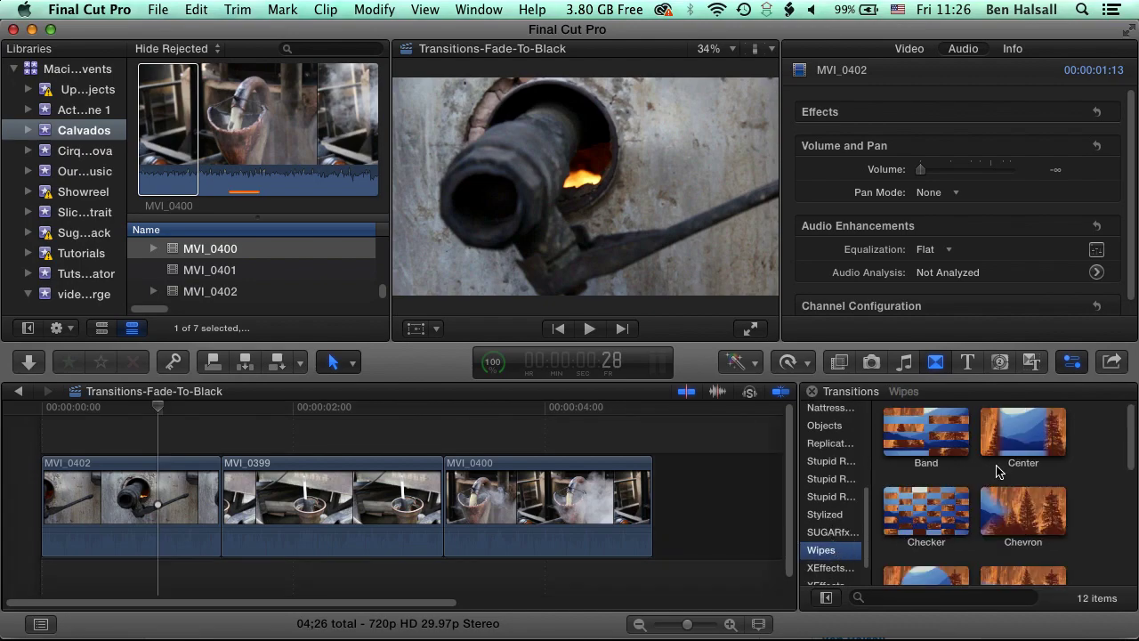
scroll(997, 525, "down", 5)
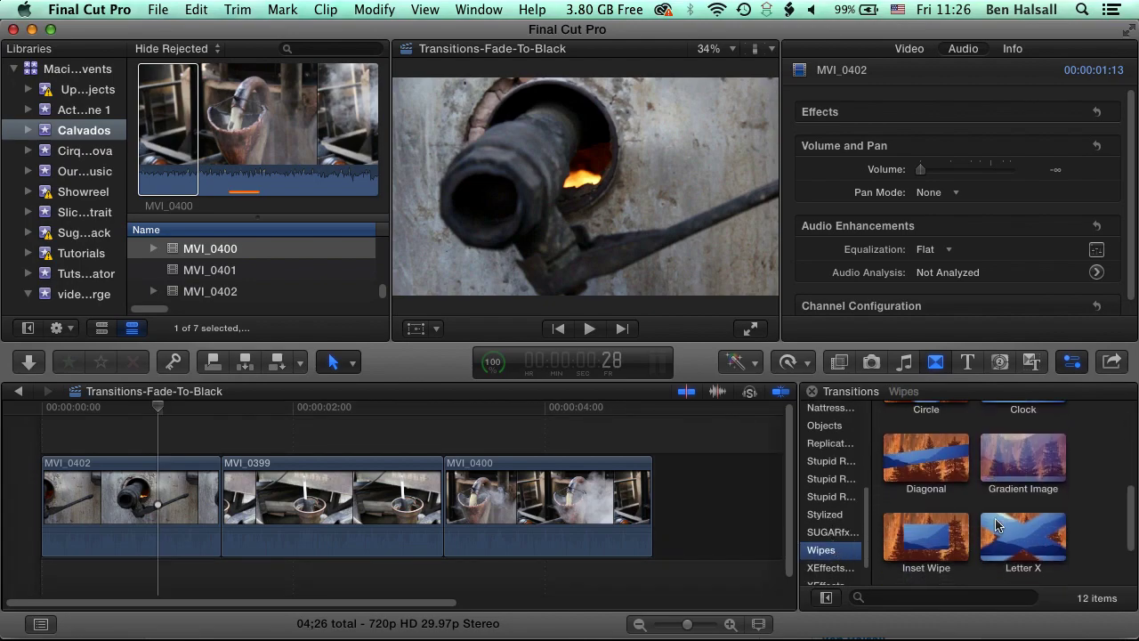
left_click(926, 459)
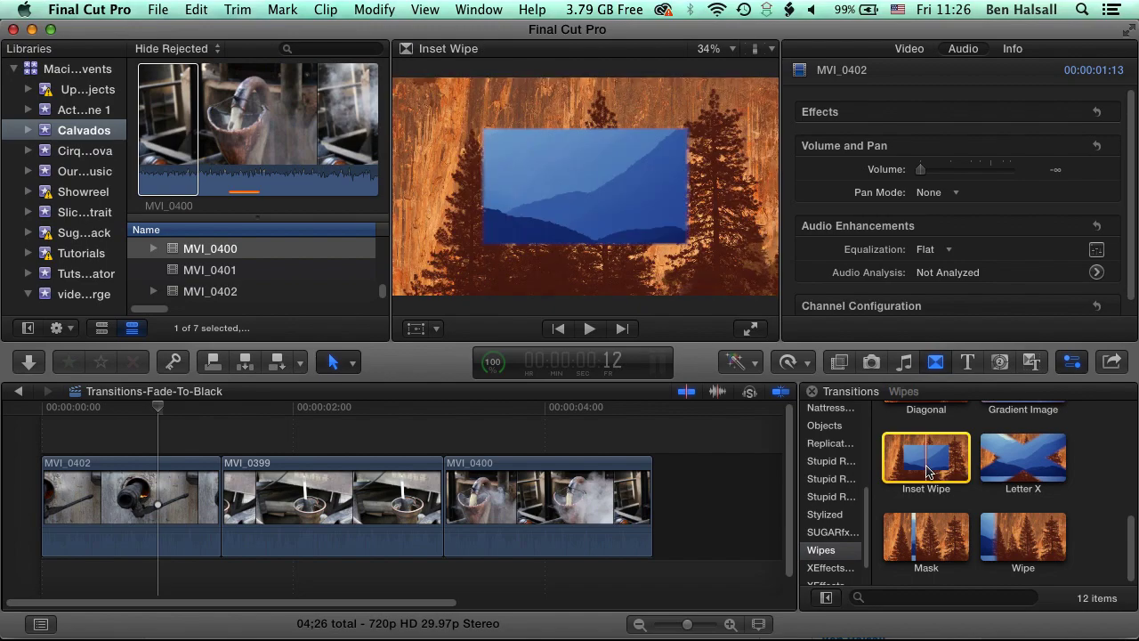
left_click_drag(585, 434, 222, 496)
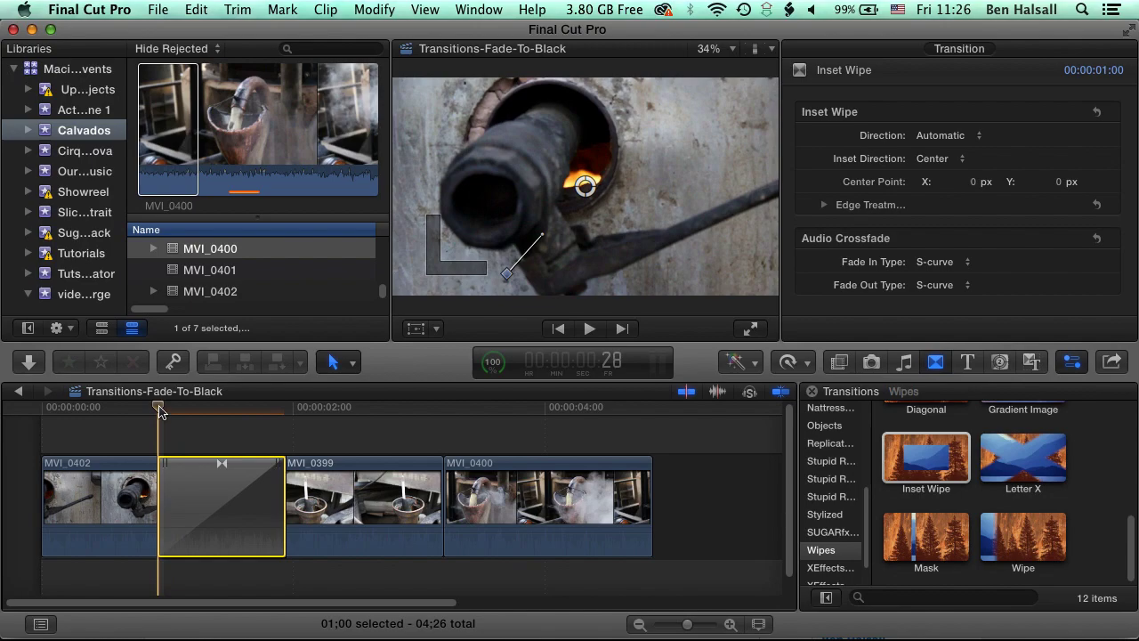
Offset the Inset Wipe's center point to X 0.34, Y -0.19, making its direction Custom
left_click_drag(159, 410, 246, 409)
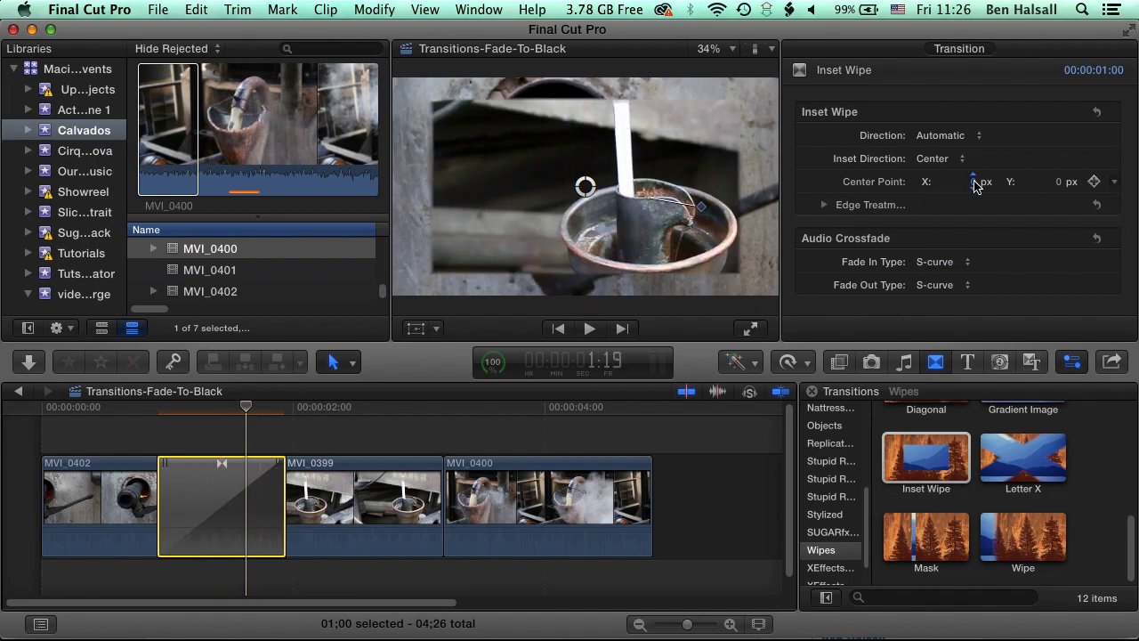
mouse_move(975, 183)
left_mouse_down()
mouse_move(953, 183)
mouse_move(974, 183)
left_mouse_up()
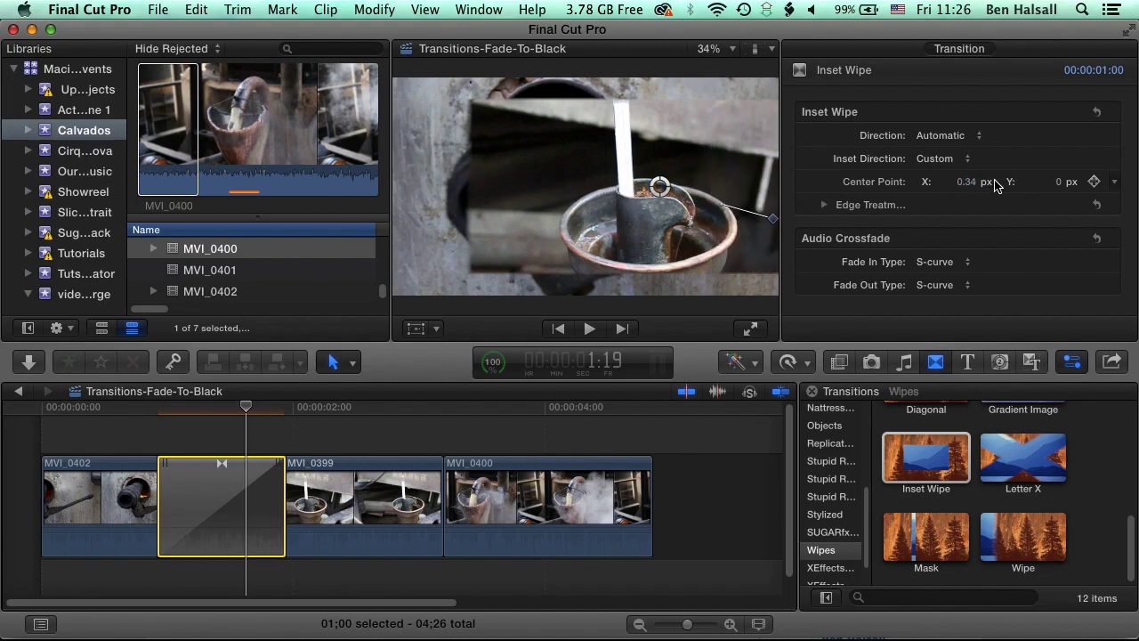
left_click_drag(1058, 182, 1050, 182)
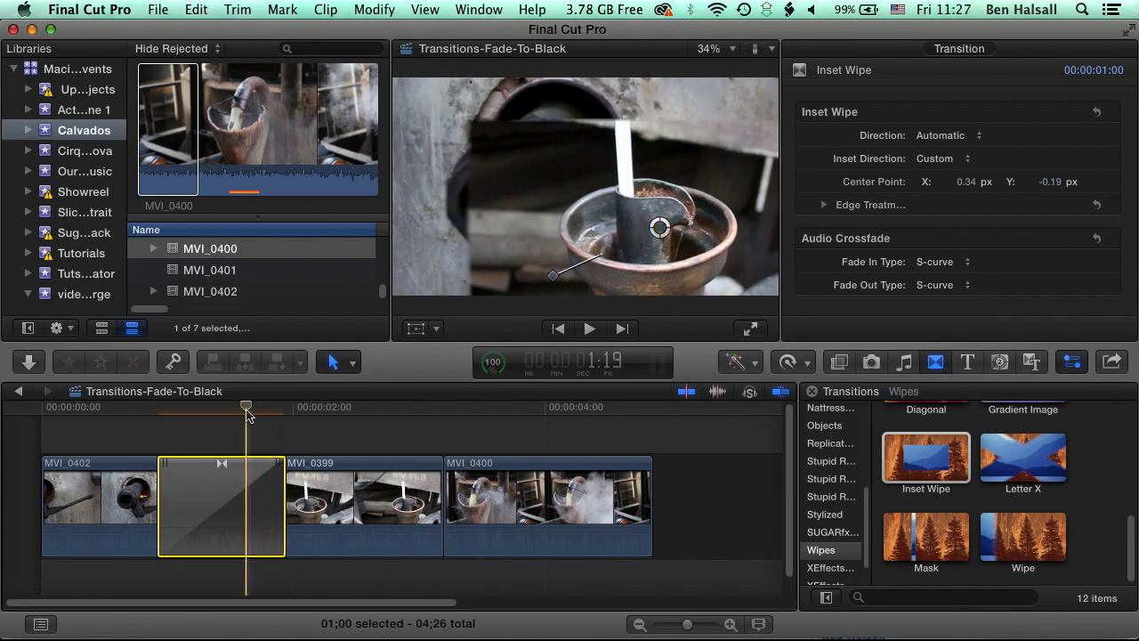
left_click_drag(248, 413, 220, 412)
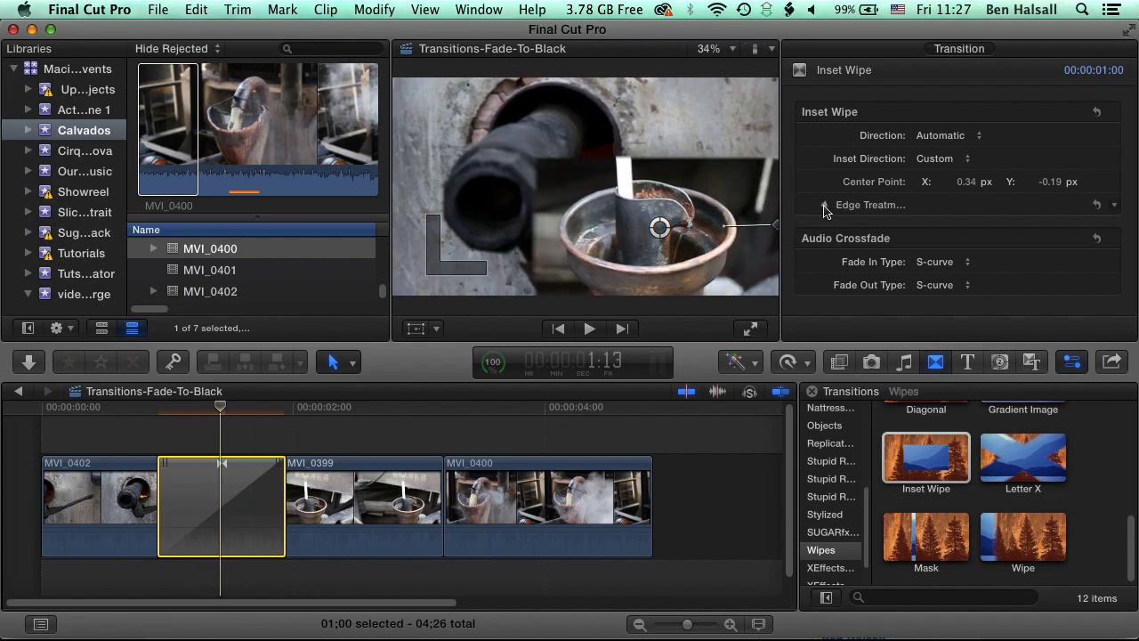
Give the Inset Wipe a Border of 94.0 and Edge Type Noir, then scrub to preview
left_click(824, 206)
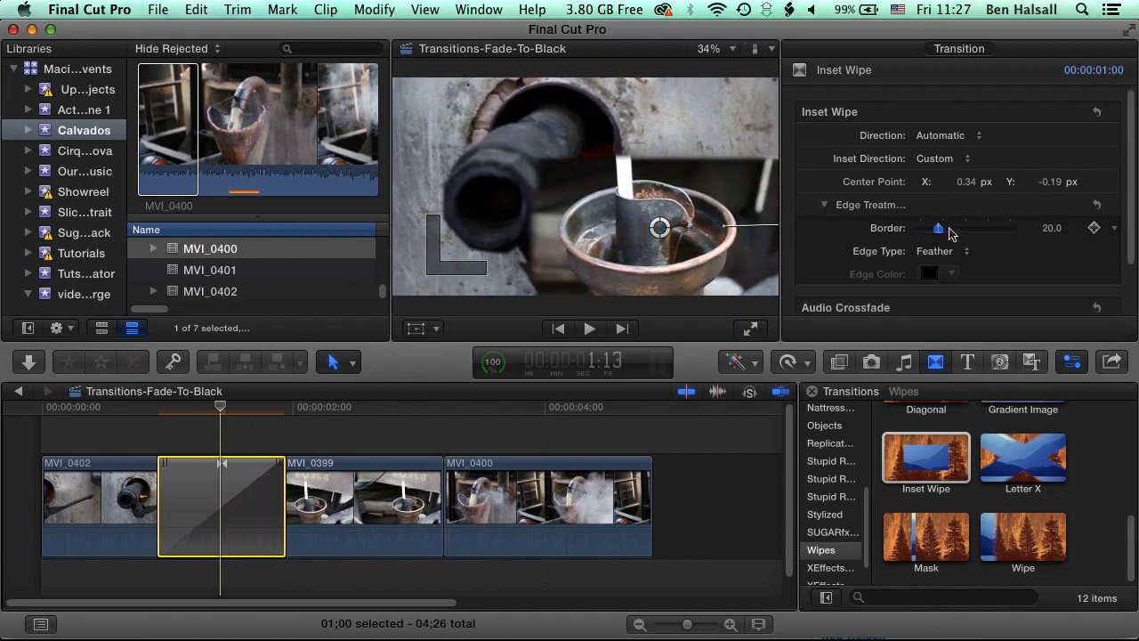
left_click_drag(949, 233, 999, 233)
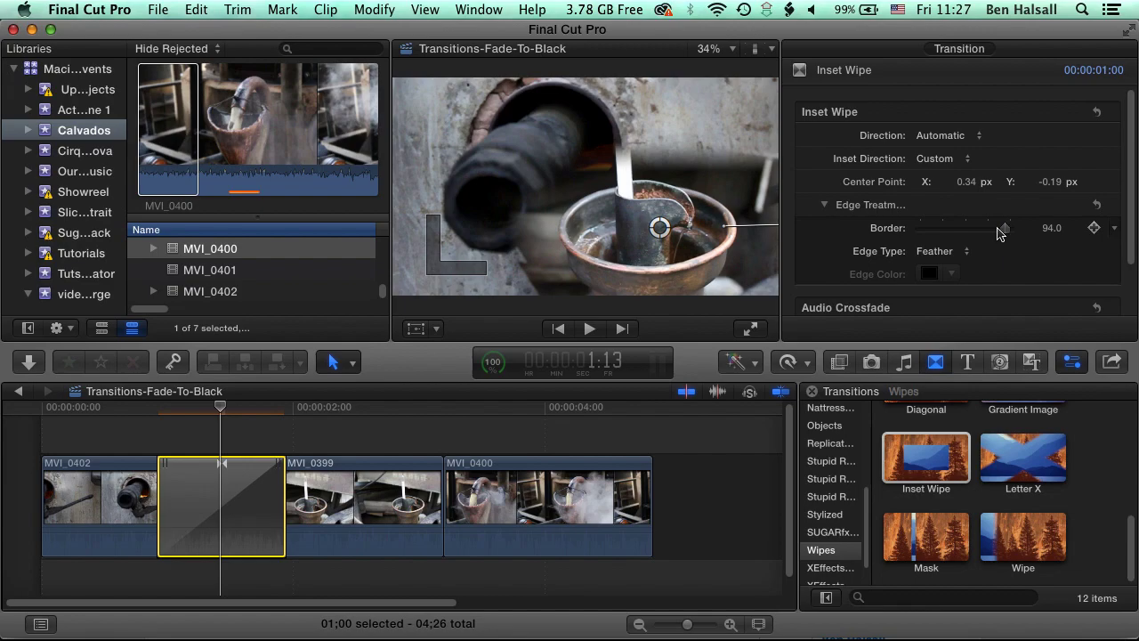
left_click(948, 252)
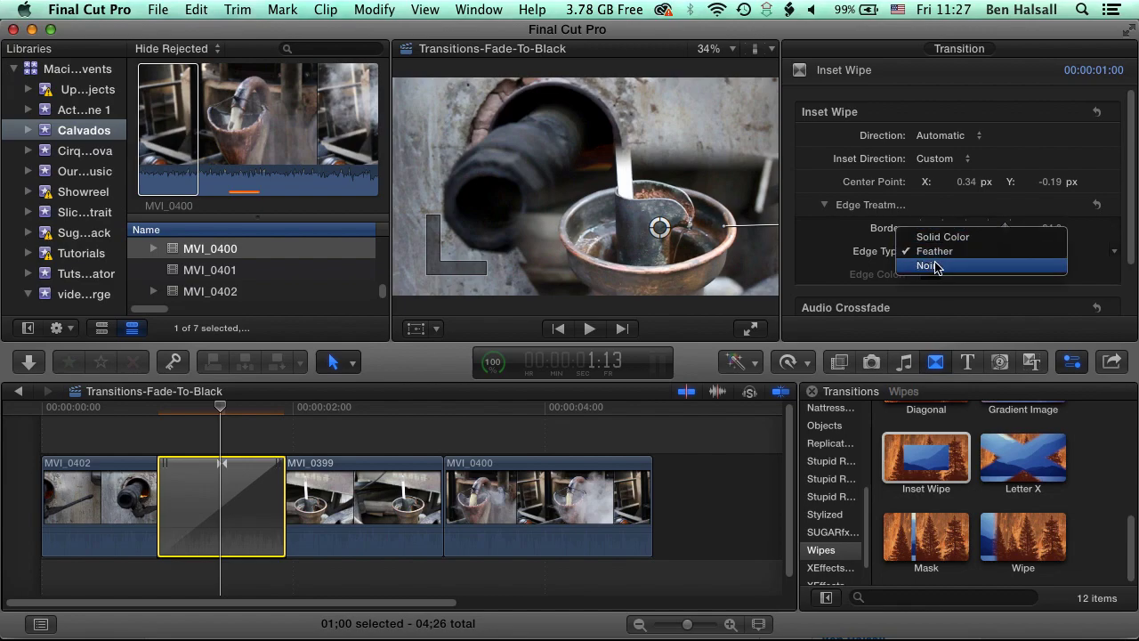
left_click(939, 266)
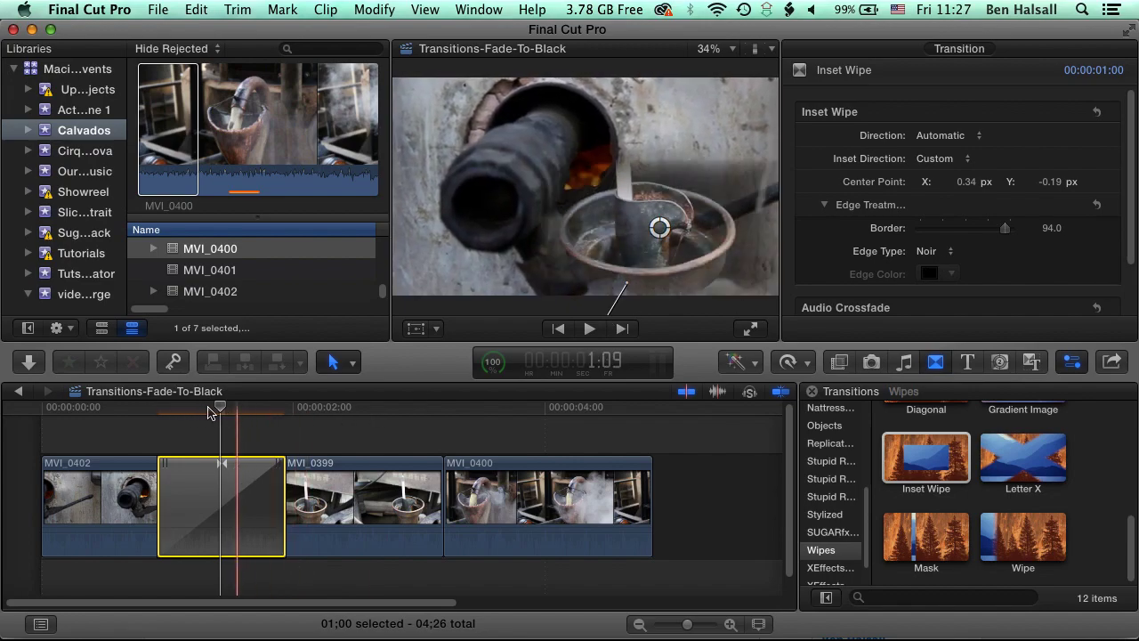
left_click_drag(218, 407, 303, 416)
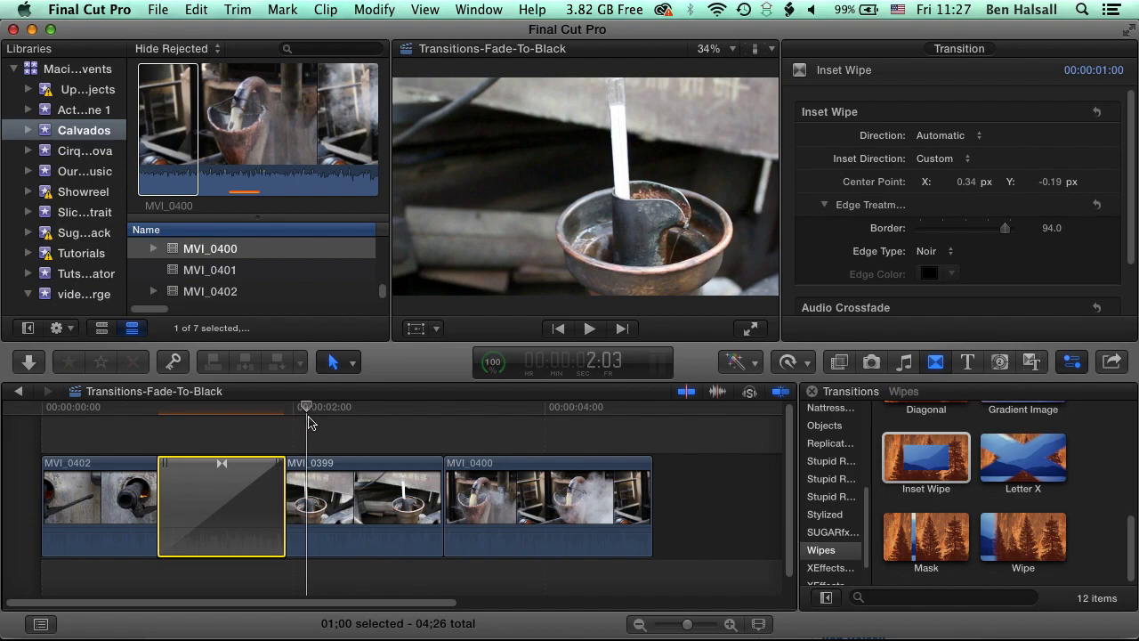
left_click(209, 417)
left_click_drag(209, 418, 194, 419)
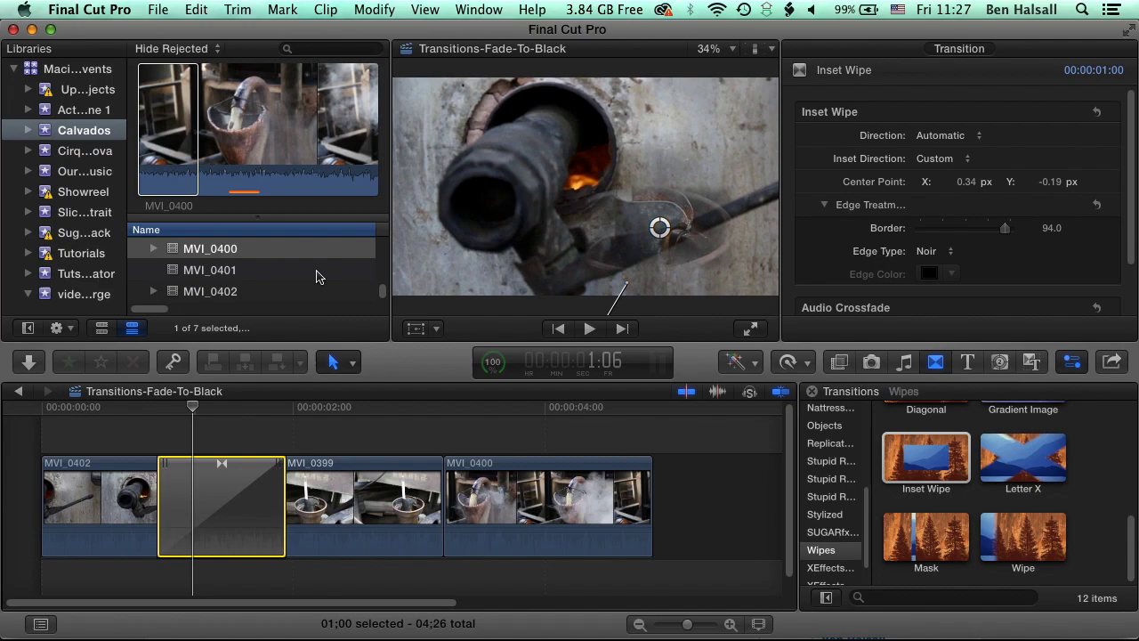
Add a Fade To Color from Dissolves at the end of MVI_0400 and scrub through it
left_click(904, 476)
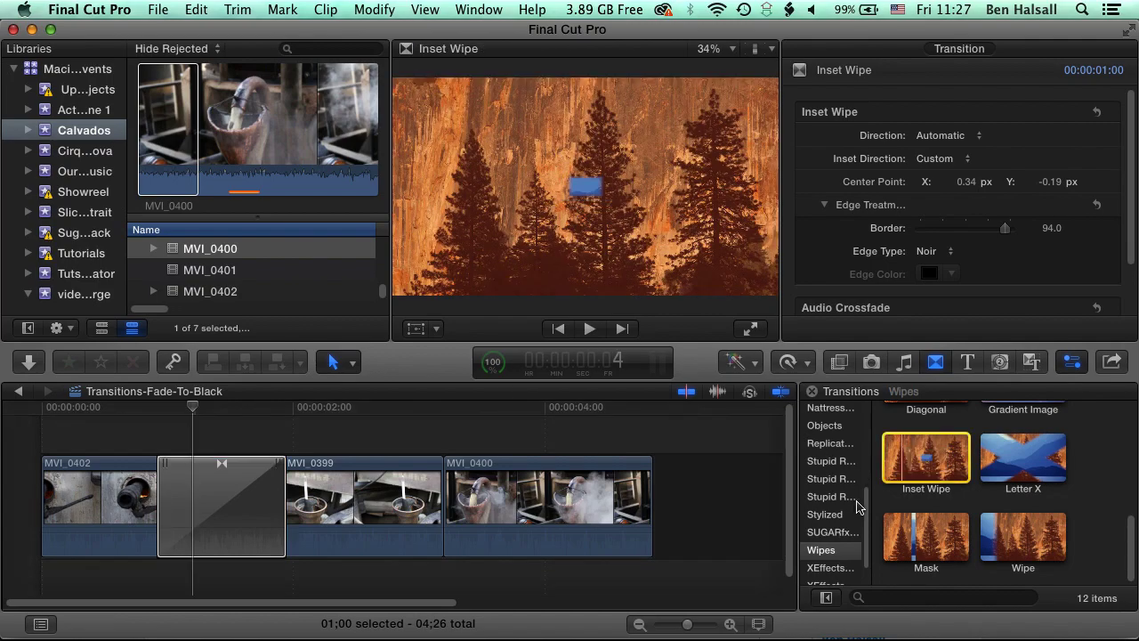
scroll(837, 480, "up", 5)
left_click(835, 455)
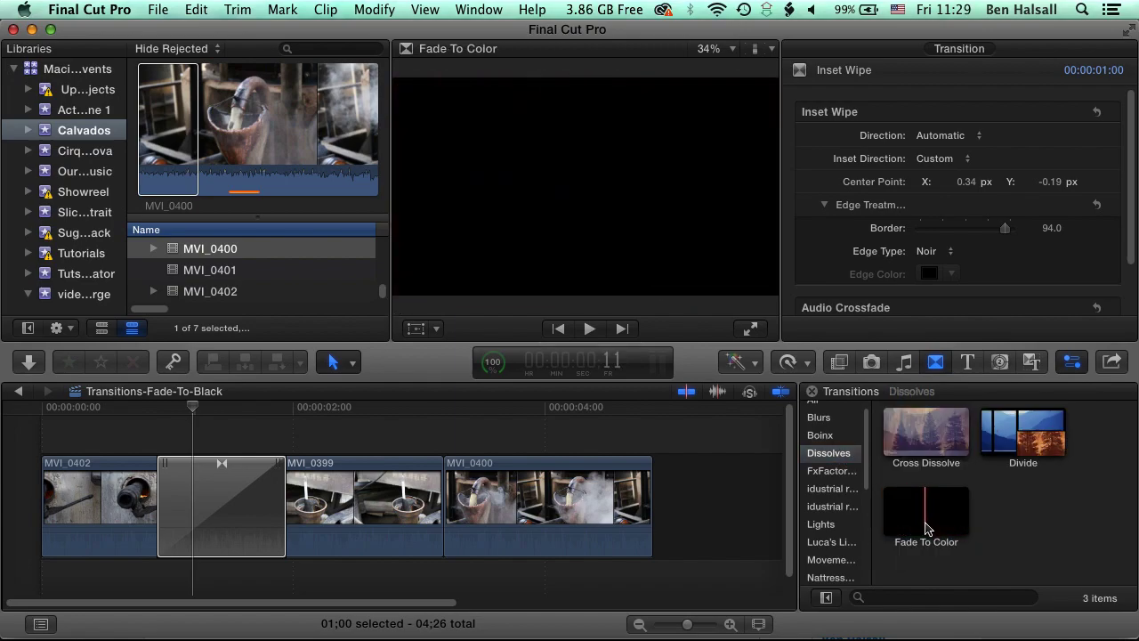
left_click_drag(929, 529, 623, 516)
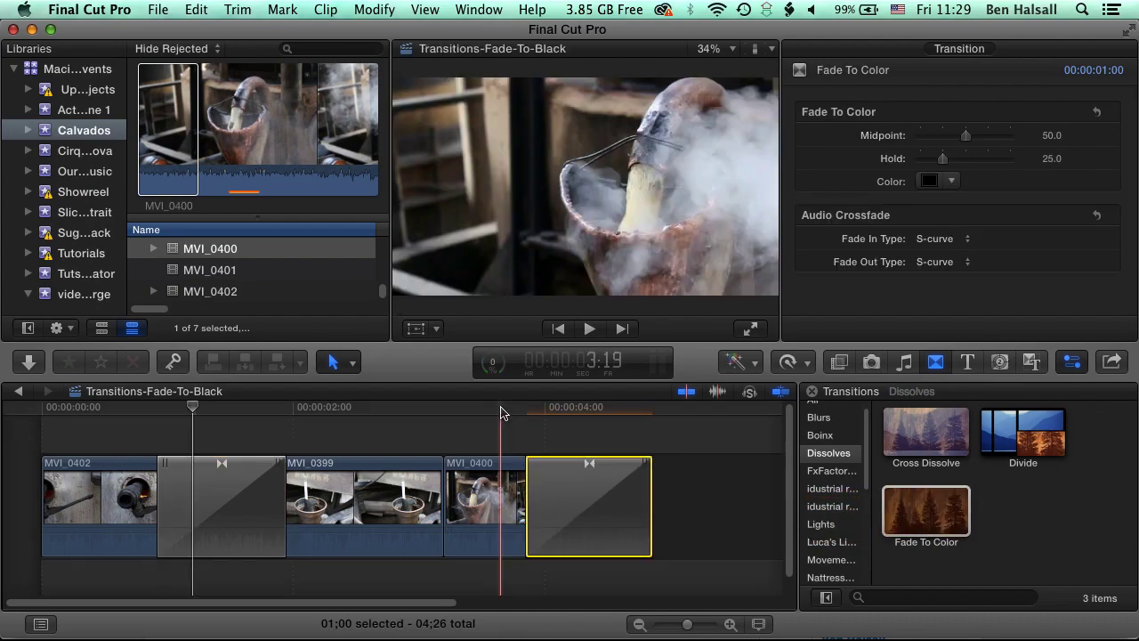
left_click_drag(501, 412, 588, 416)
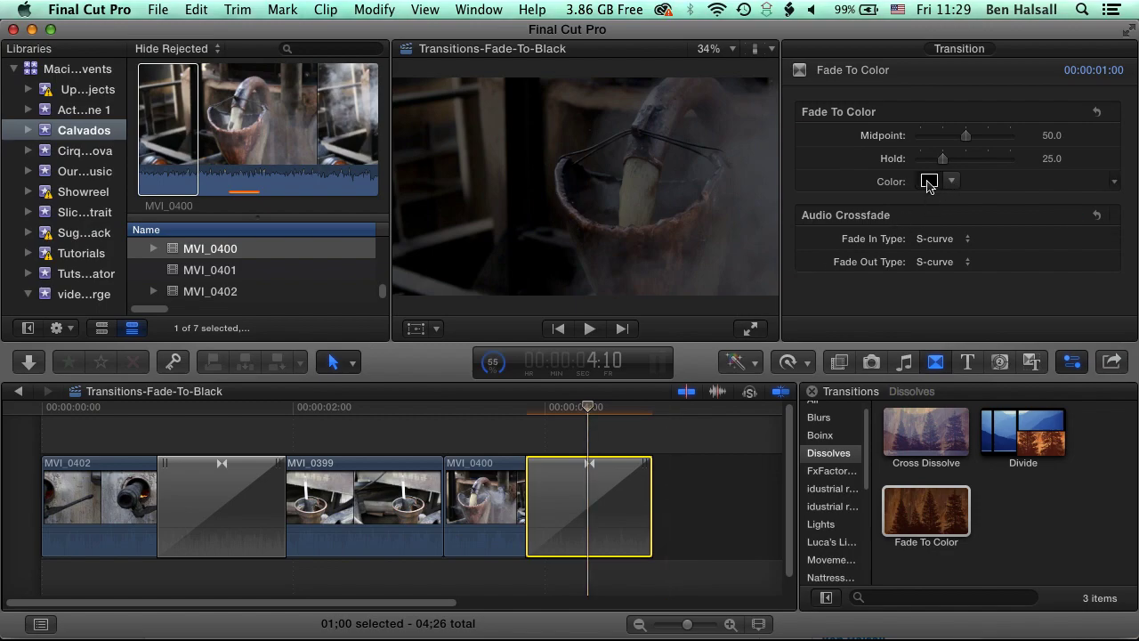
Set the Fade To Color colour to red using the colour wheel with raised brightness
left_click(929, 182)
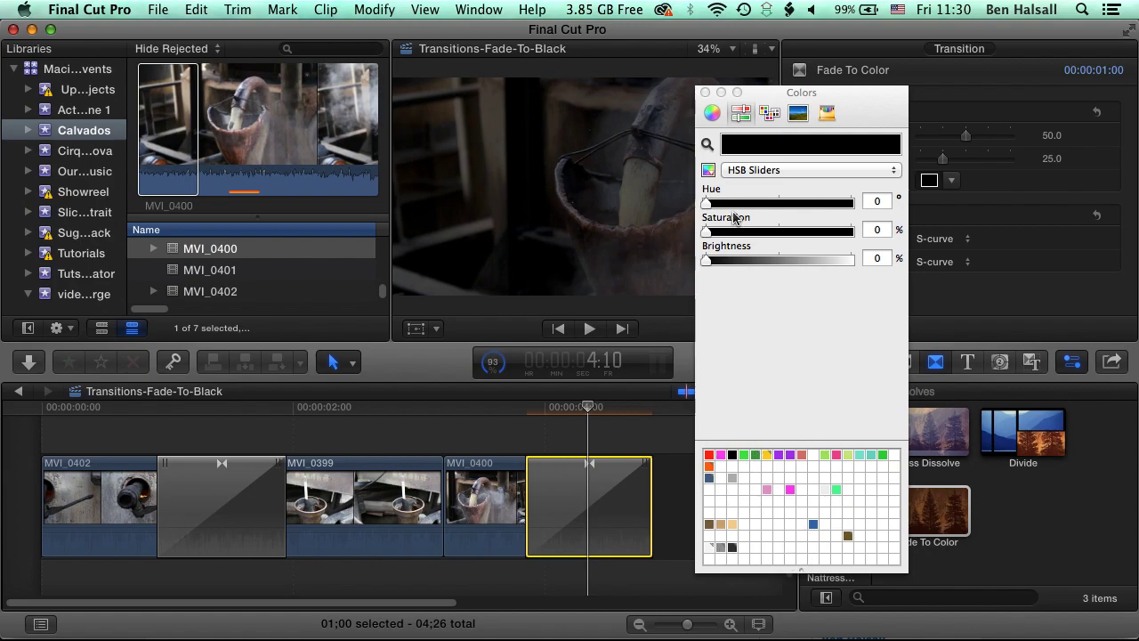
left_click(762, 172)
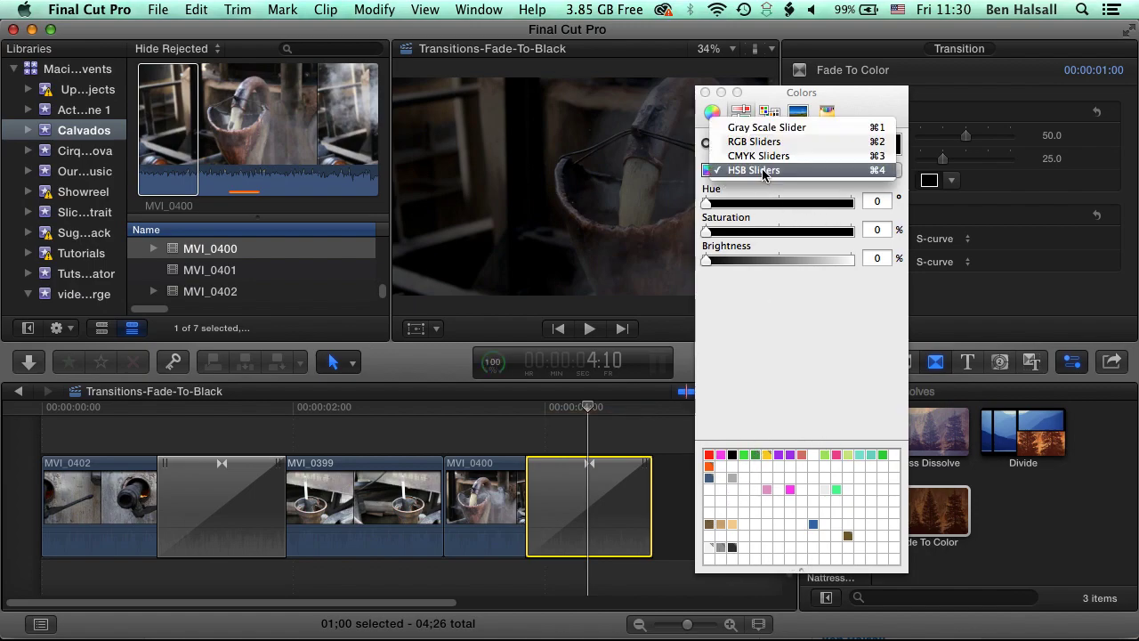
left_click(754, 142)
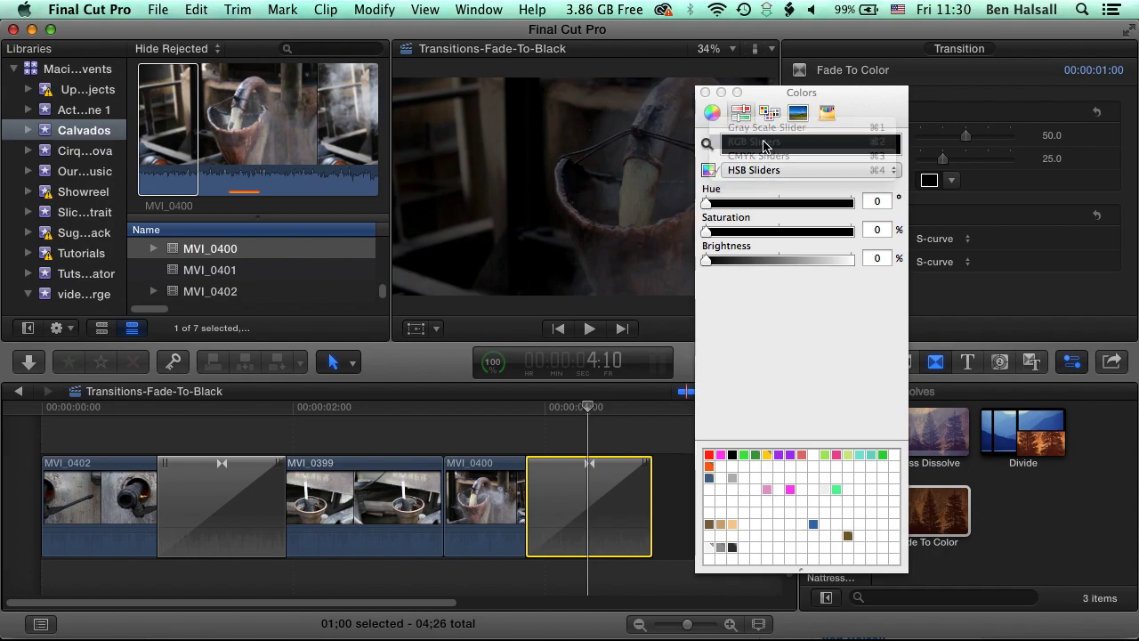
left_click(711, 113)
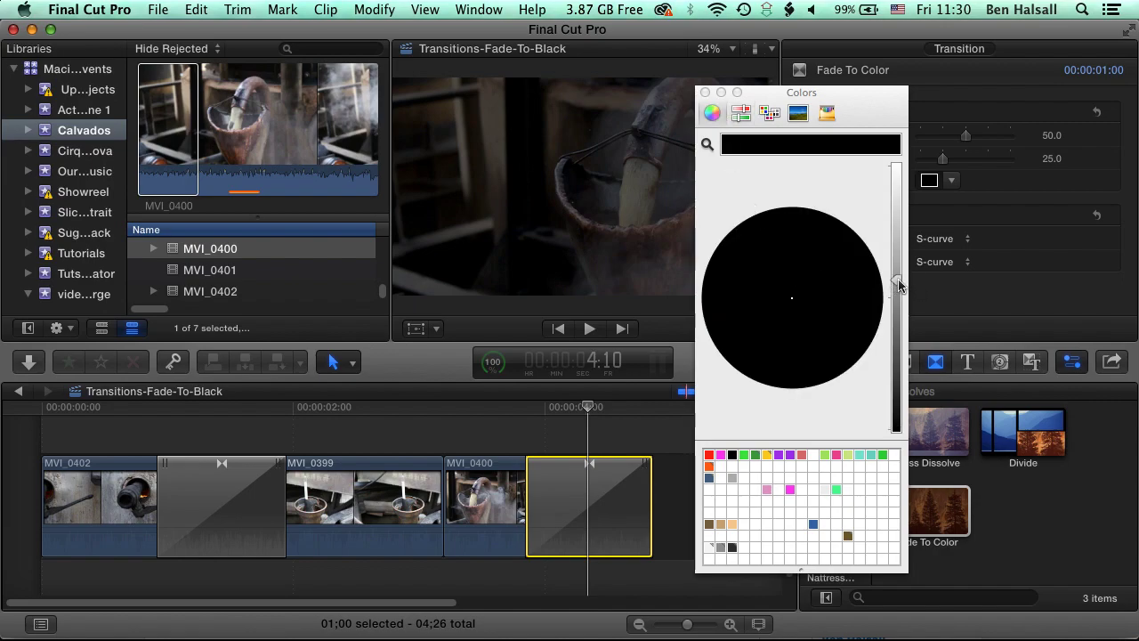
left_click_drag(899, 285, 898, 192)
left_click_drag(806, 287, 861, 309)
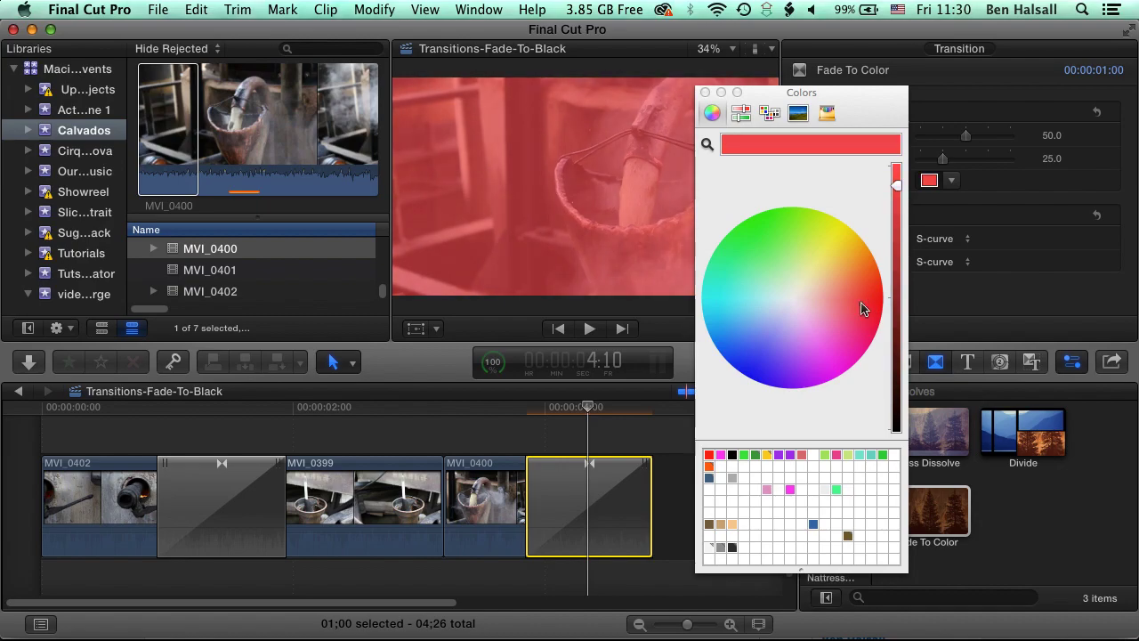
left_click(705, 92)
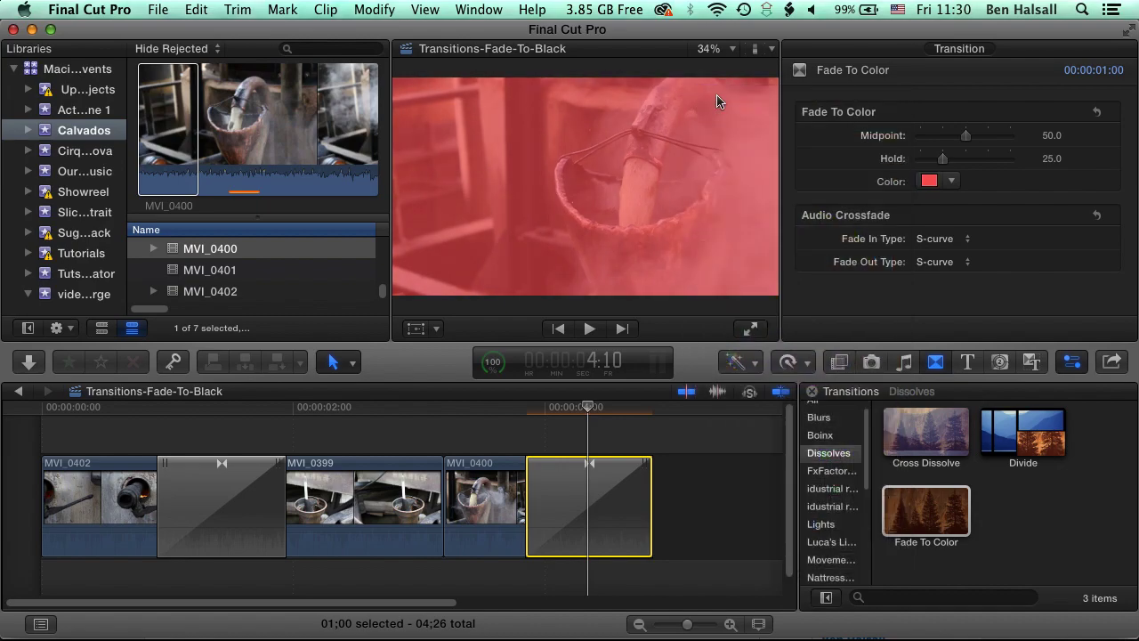
Pick a deep blue for the Fade To Color from the spectrum and play it
left_click(953, 182)
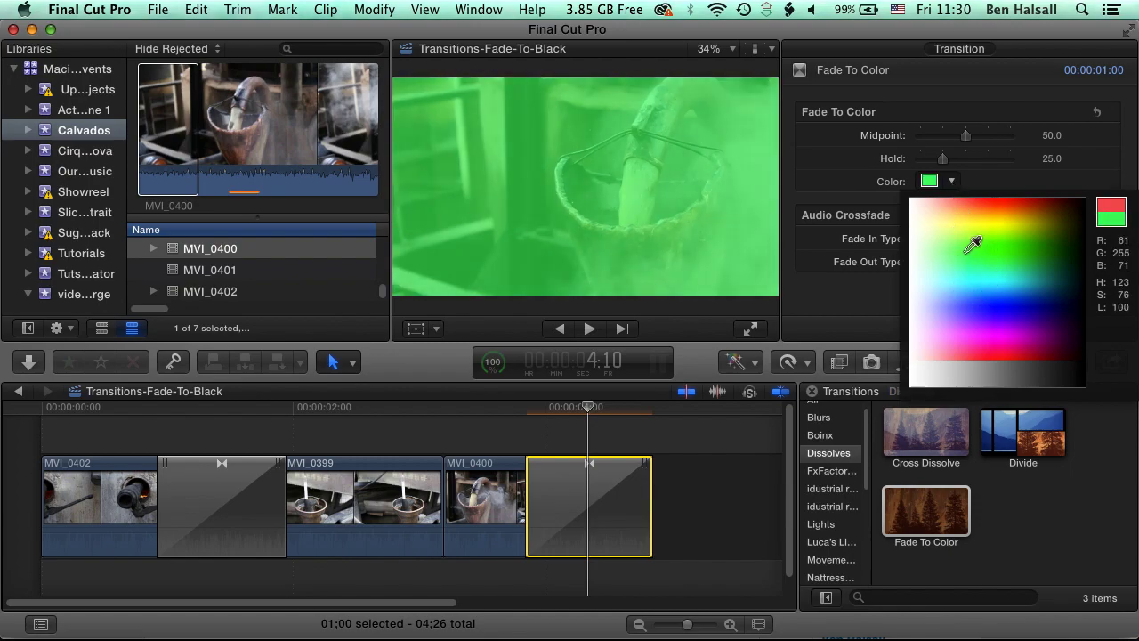
left_click(1041, 314)
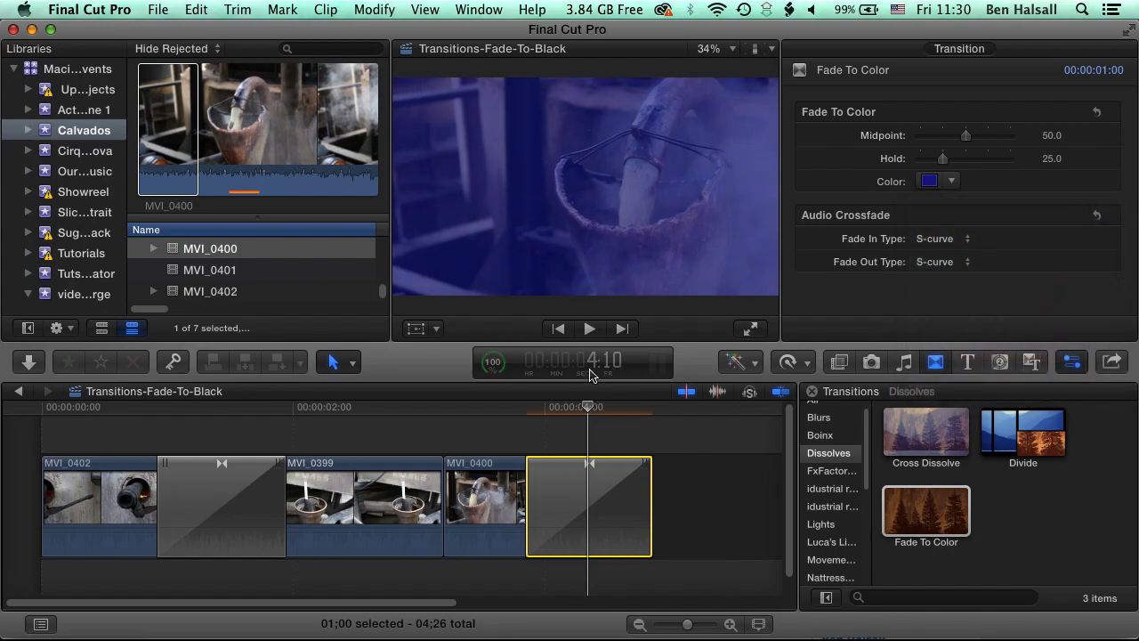
key("/")
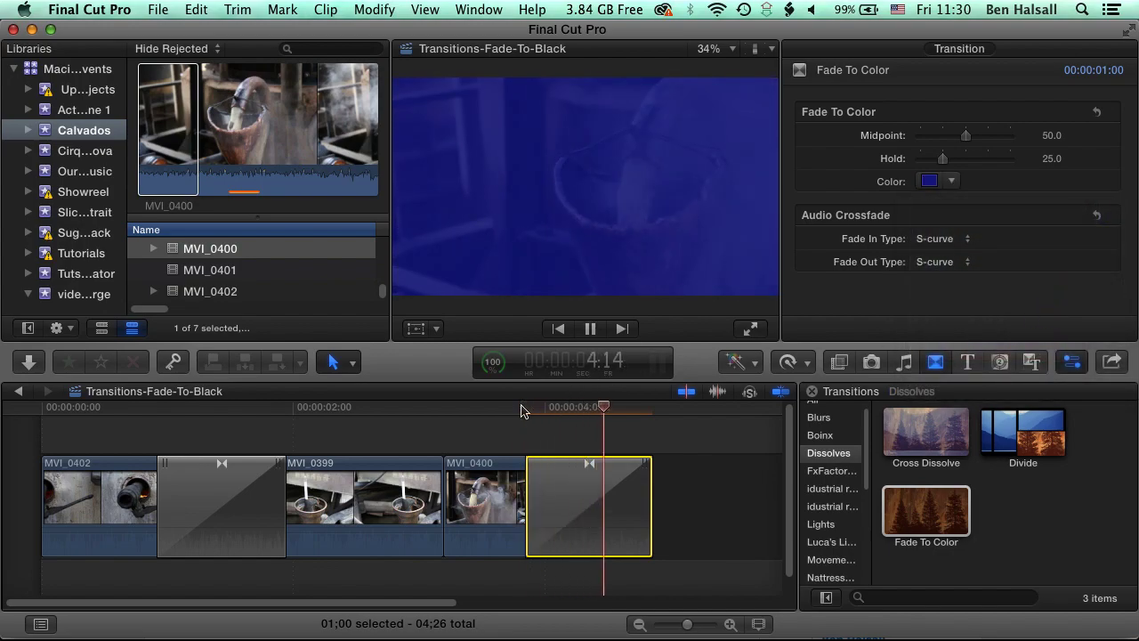